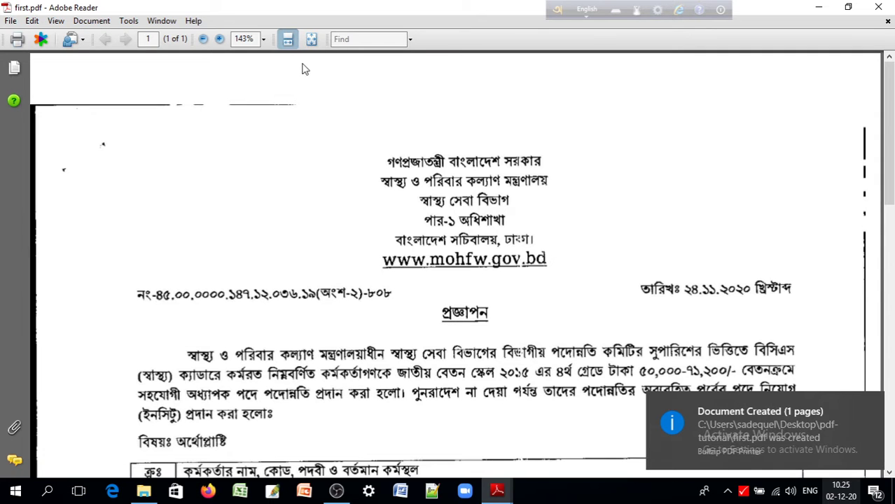
# Fit first.pdf to the page and close it, and print only page 2 of main.pdf with the Bullzip PDF Printer.
pyautogui.click(311, 39)
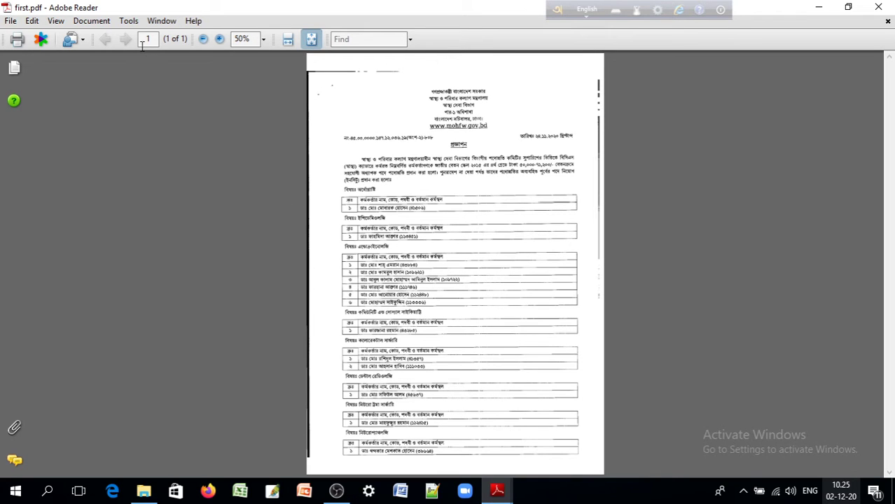
pyautogui.click(880, 9)
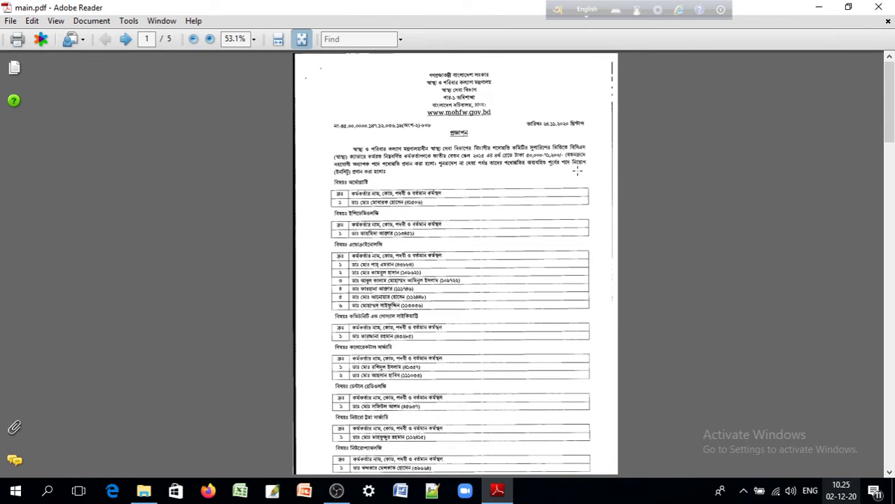
pyautogui.click(125, 40)
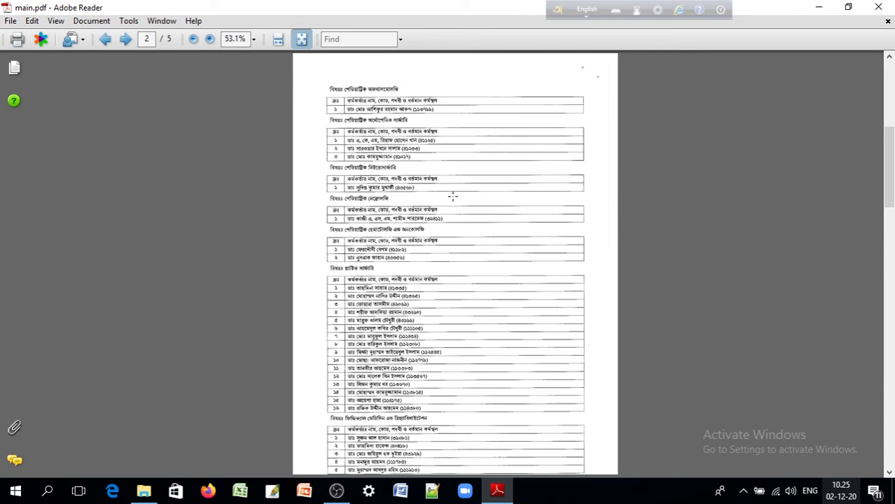
pyautogui.click(18, 44)
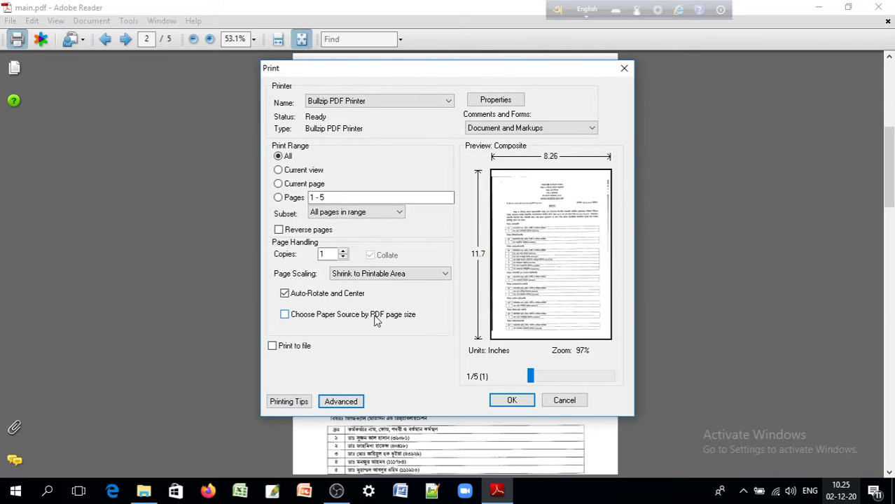
pyautogui.click(278, 183)
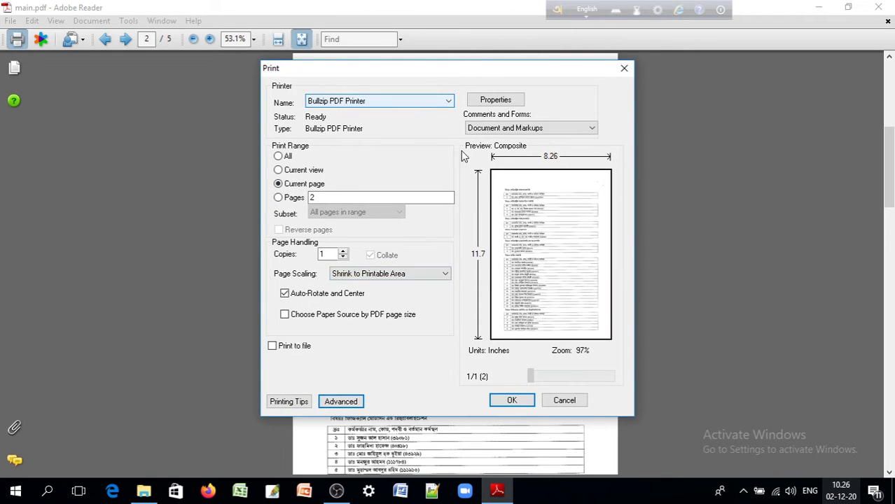
pyautogui.click(512, 400)
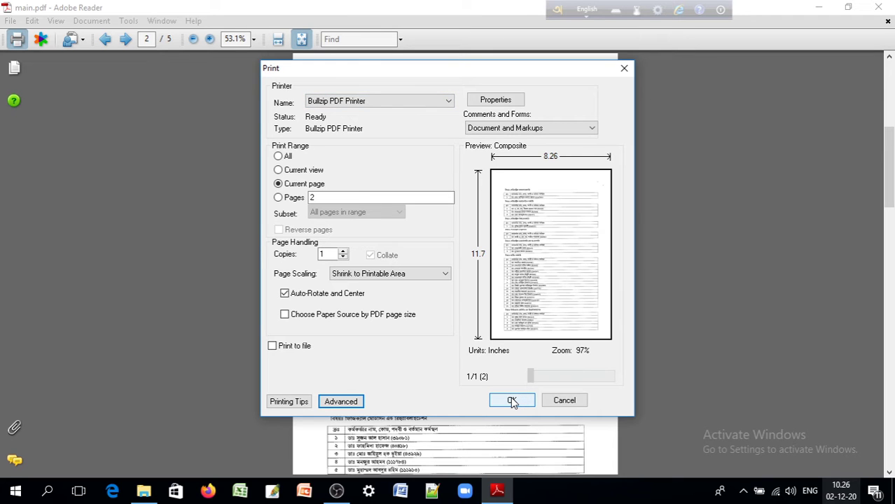
pyautogui.click(512, 401)
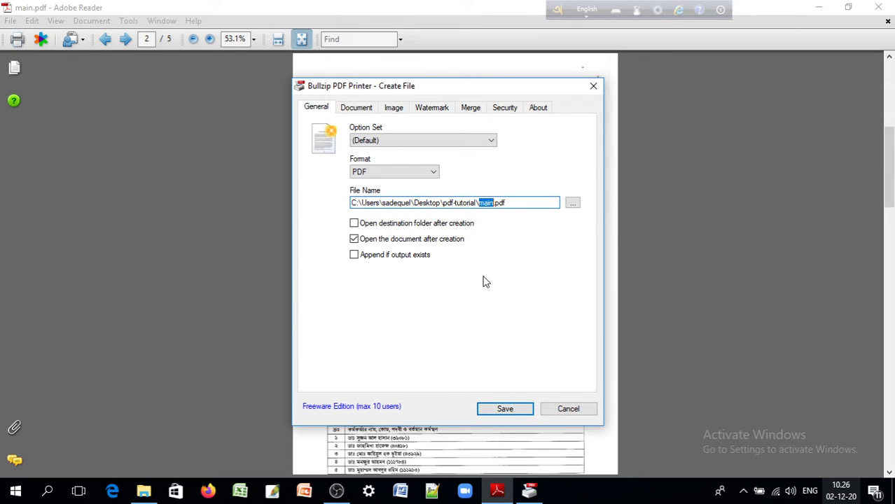
# Save the printed page as 2nd.pdf in the pdf-tutorial folder, with opening the document after creation turned off.
pyautogui.click(572, 203)
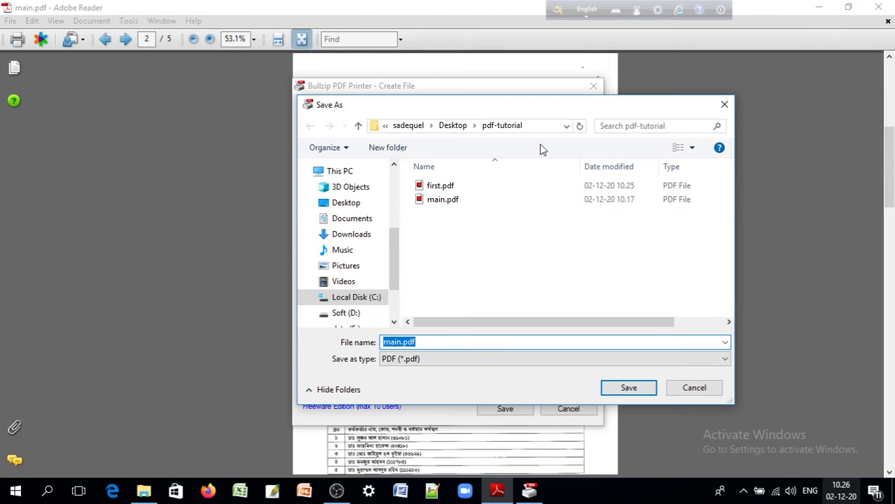
pyautogui.click(401, 344)
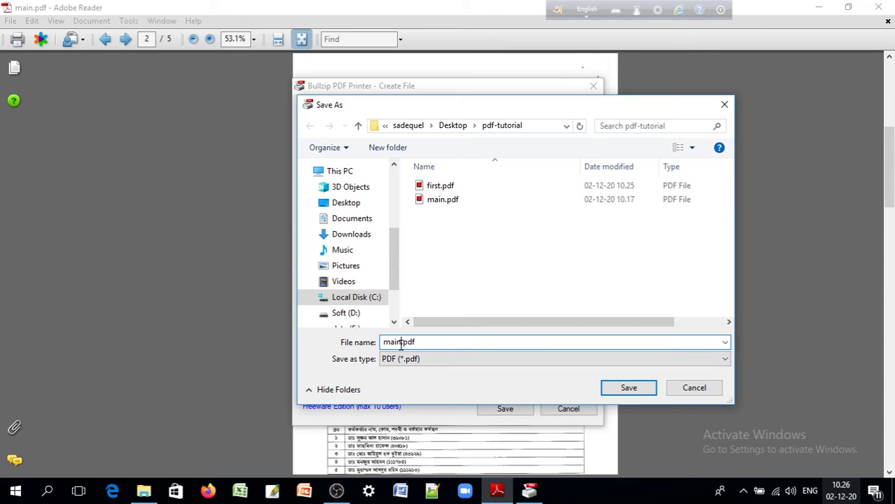
pyautogui.press('BackSpace')
pyautogui.press('BackSpace')
pyautogui.press('BackSpace')
pyautogui.press('BackSpace')
pyautogui.write('2nd')
pyautogui.click(625, 390)
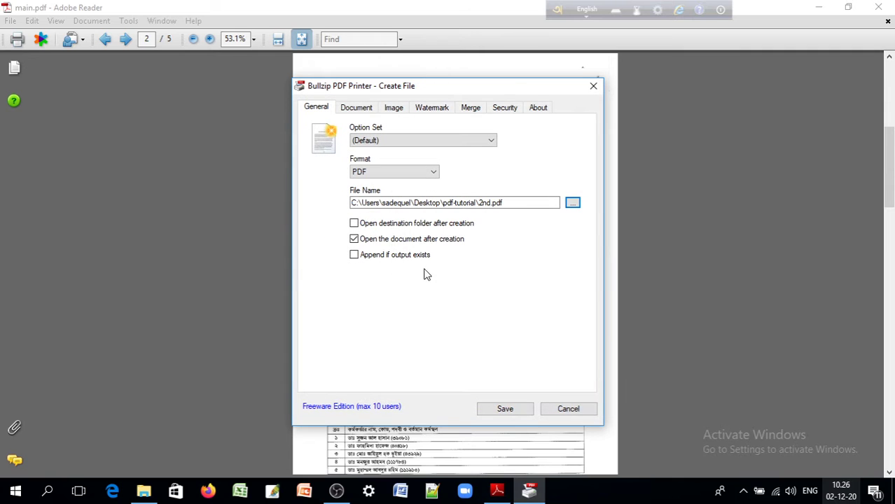
pyautogui.click(354, 239)
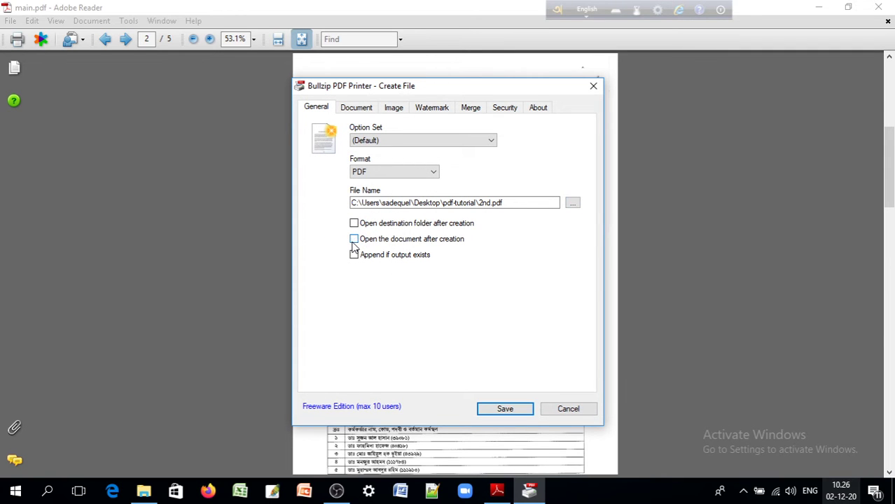
pyautogui.click(505, 410)
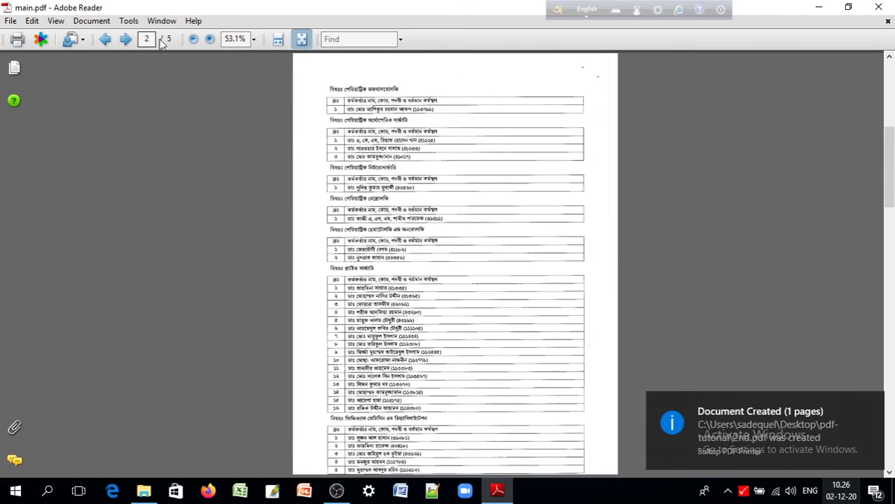
# Print only the last page, page 5, of main.pdf with the Bullzip PDF Printer.
pyautogui.click(131, 41)
pyautogui.click(130, 41)
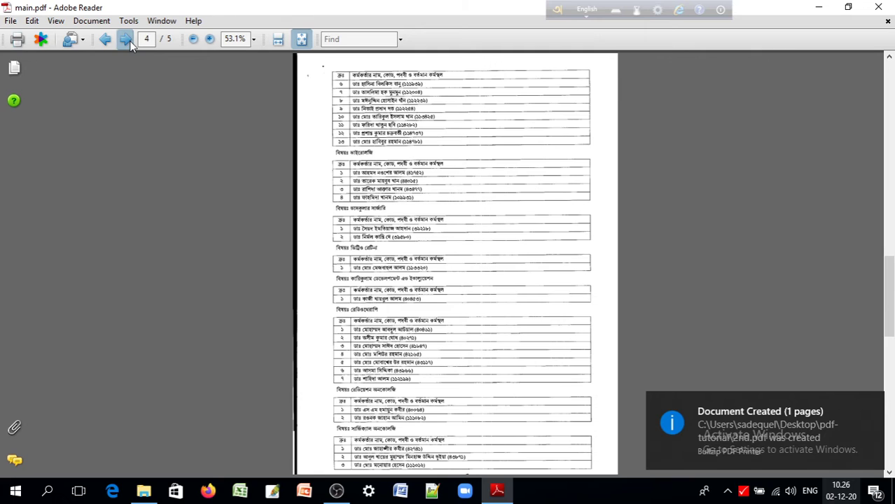
pyautogui.click(130, 41)
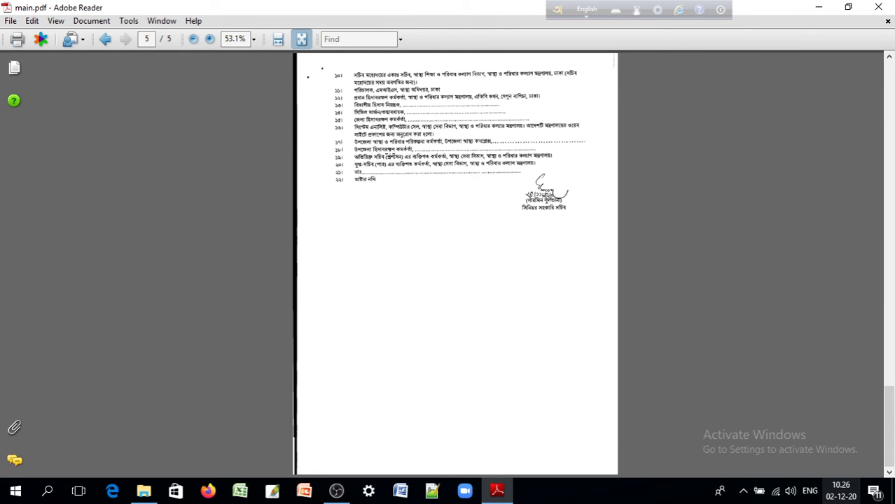
pyautogui.click(16, 39)
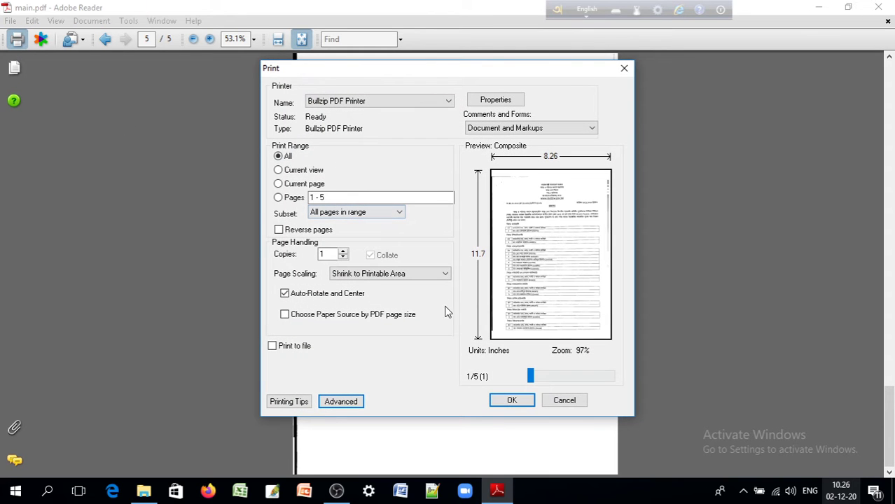
pyautogui.click(279, 184)
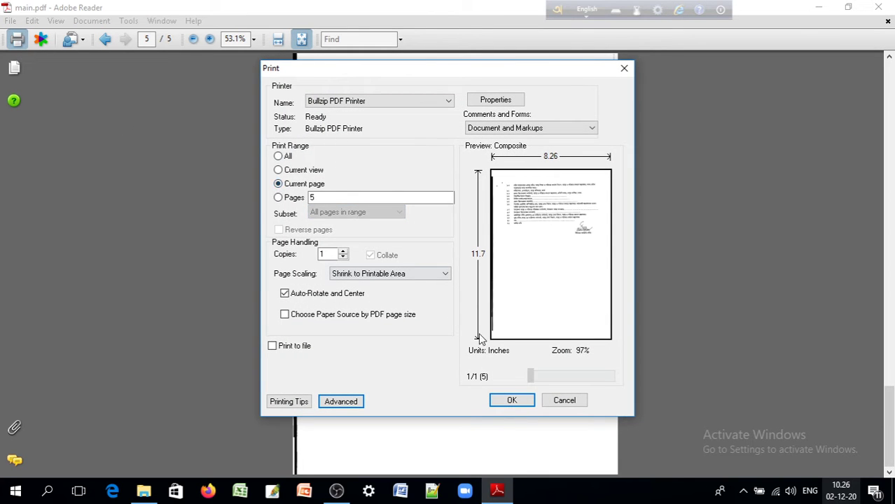
pyautogui.click(511, 400)
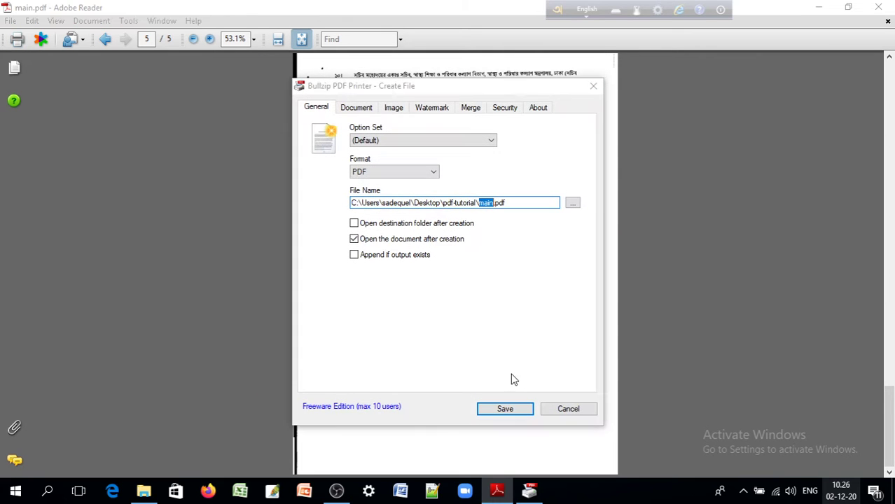
# Save the printed last page as last.pdf in the pdf-tutorial folder, without opening the document after creation.
pyautogui.click(573, 203)
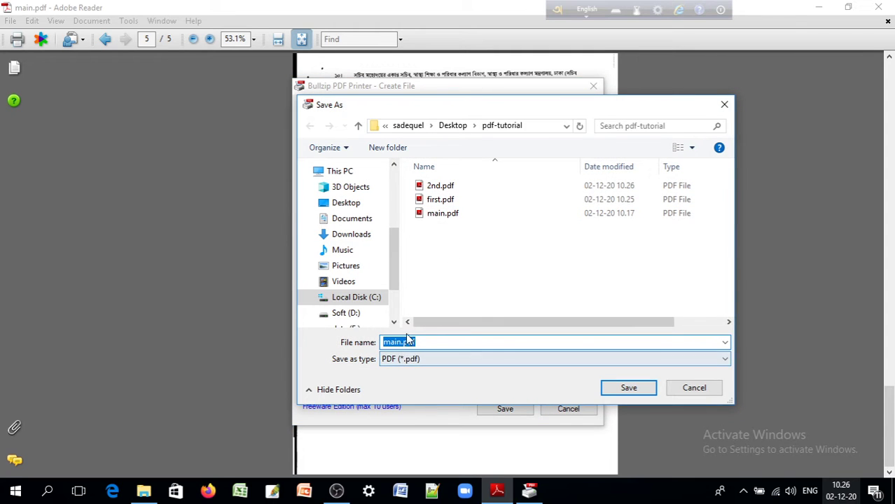
pyautogui.click(402, 342)
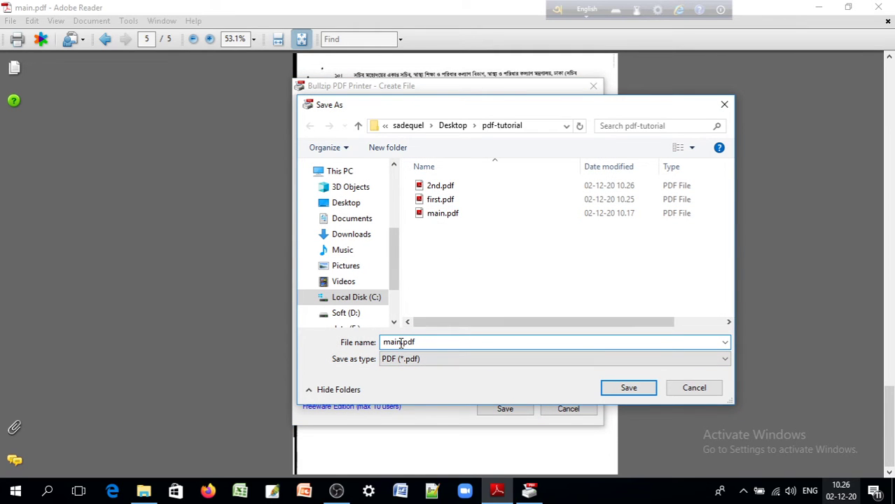
pyautogui.press('BackSpace')
pyautogui.press('BackSpace')
pyautogui.press('BackSpace')
pyautogui.press('BackSpace')
pyautogui.write('last')
pyautogui.click(620, 388)
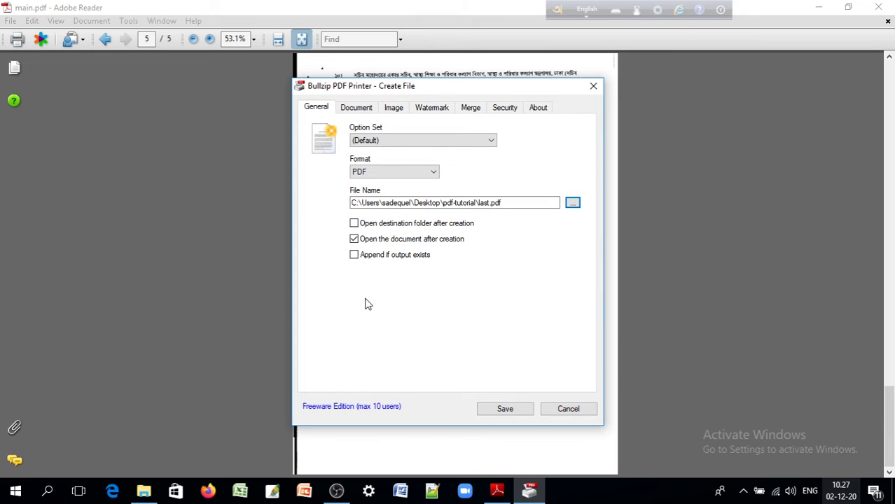
pyautogui.click(355, 240)
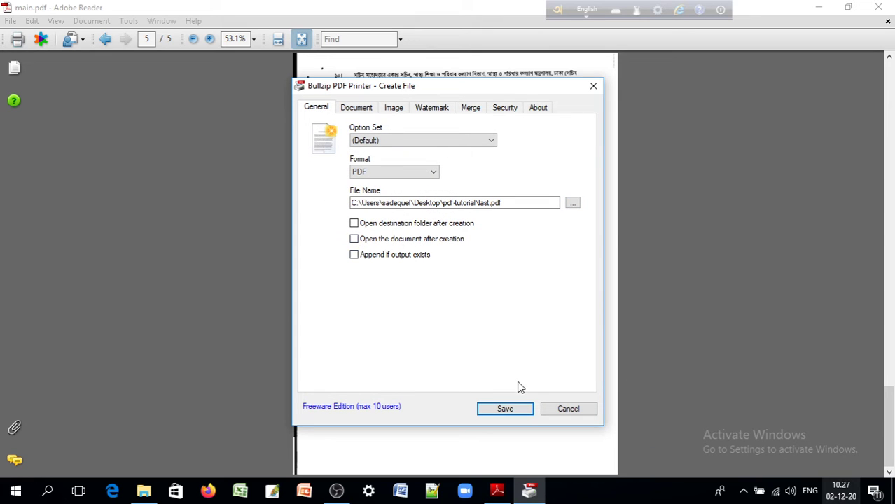
pyautogui.click(505, 409)
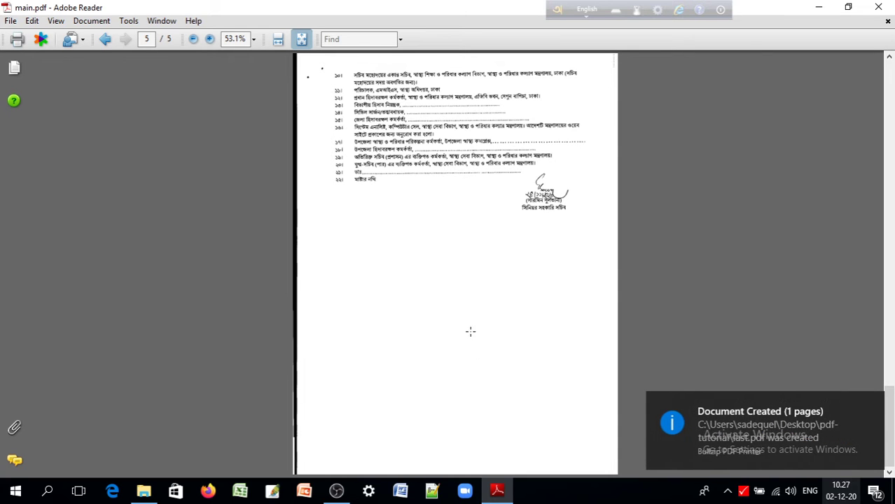
# Close main.pdf and, in the pdf-tutorial folder in File Explorer, rename first.pdf as 1-first.pdf.
pyautogui.click(878, 6)
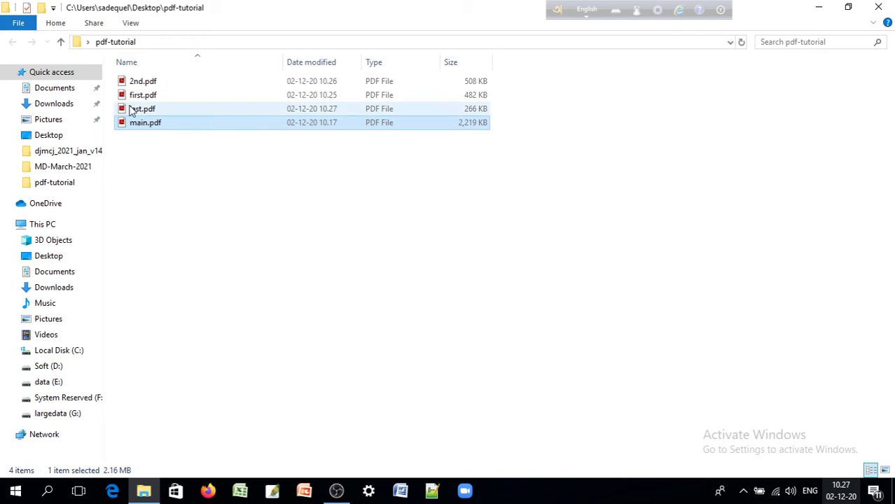
pyautogui.click(145, 84)
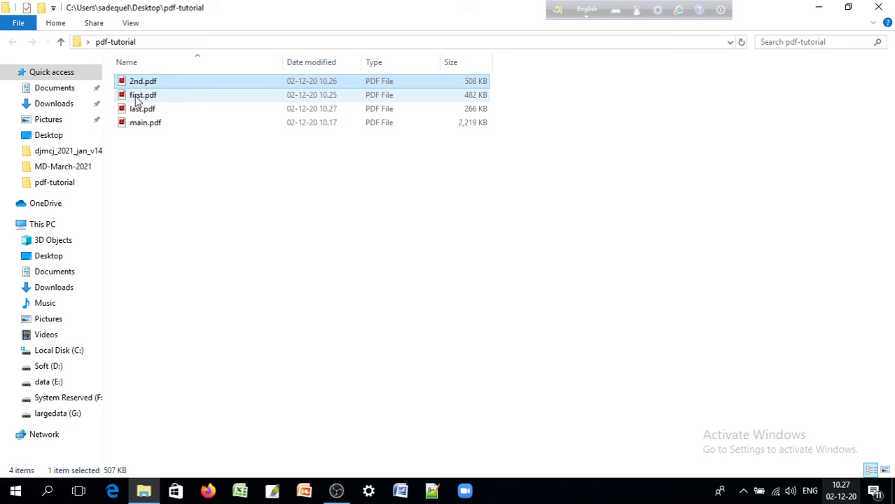
pyautogui.click(131, 101)
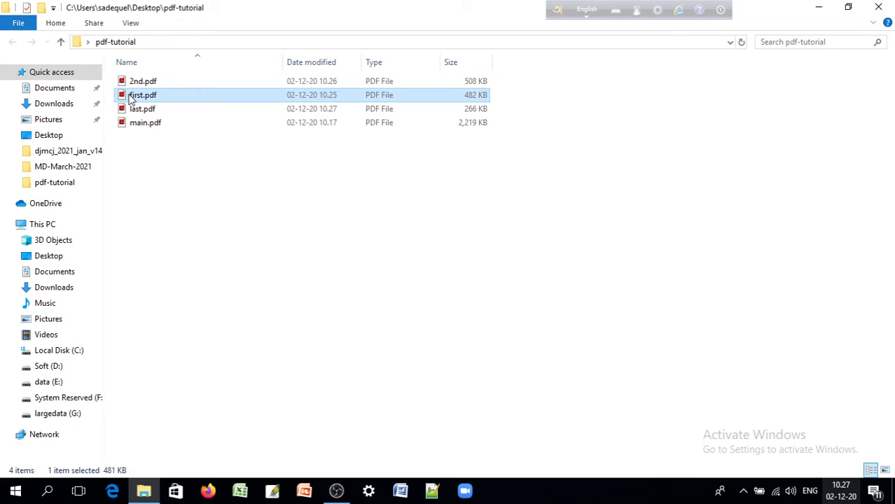
pyautogui.press('F2')
pyautogui.click(129, 98)
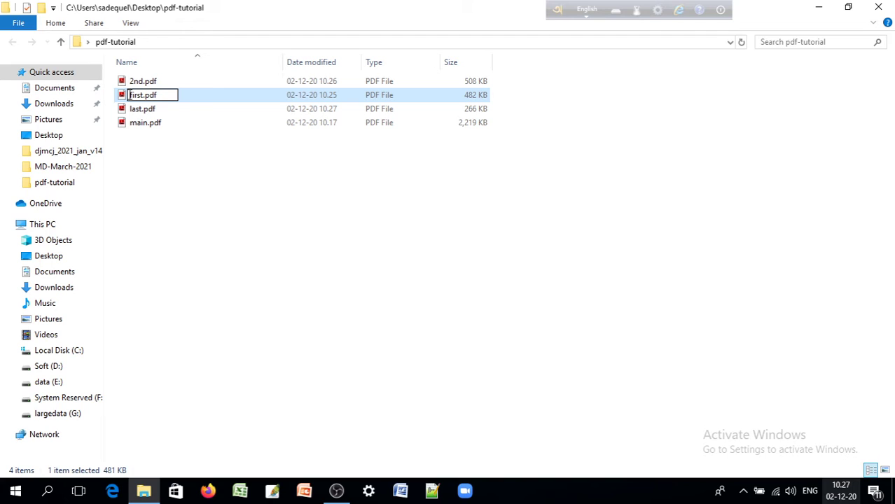
pyautogui.write('1-')
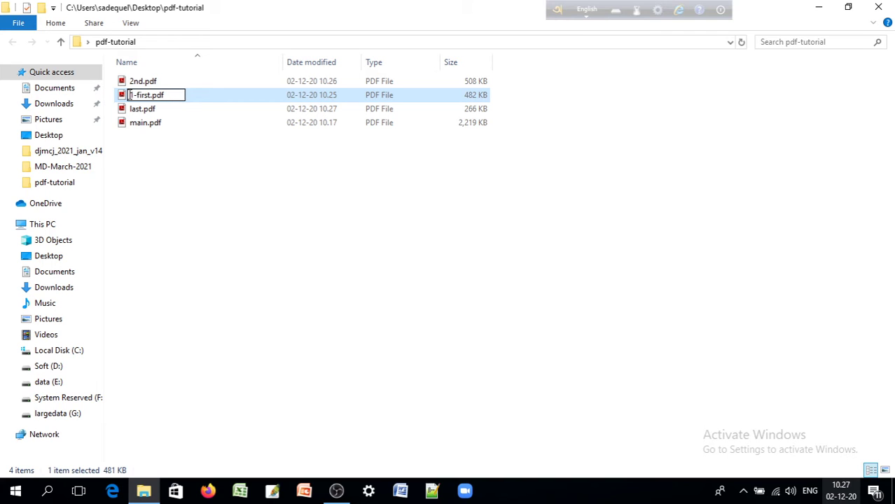
# Rename the file 2nd.pdf as 2-2nd.pdf in the pdf-tutorial folder.
pyautogui.click(132, 82)
pyautogui.click(132, 83)
pyautogui.click(129, 81)
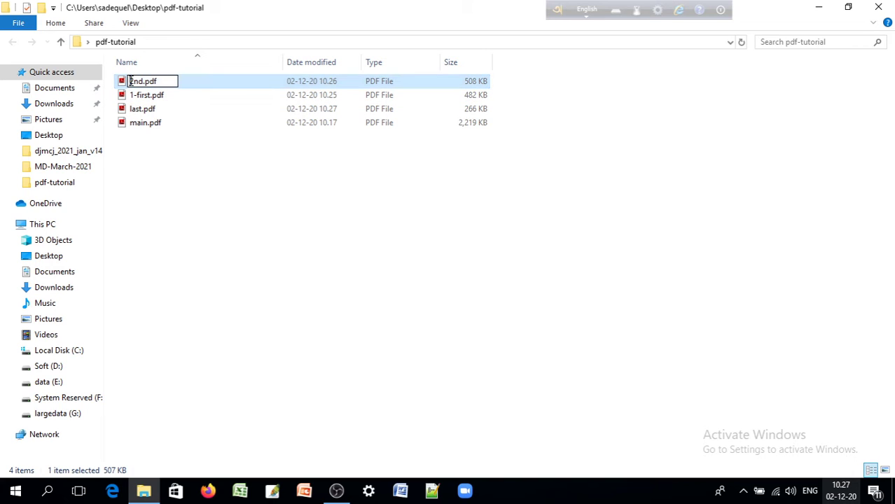
pyautogui.write('1-')
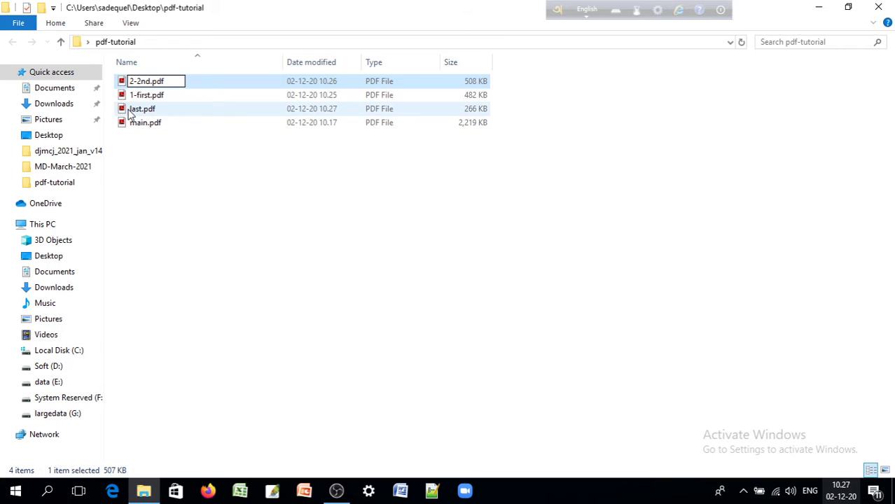
# Rename the file last.pdf as 3-last.pdf in the pdf-tutorial folder.
pyautogui.click(130, 113)
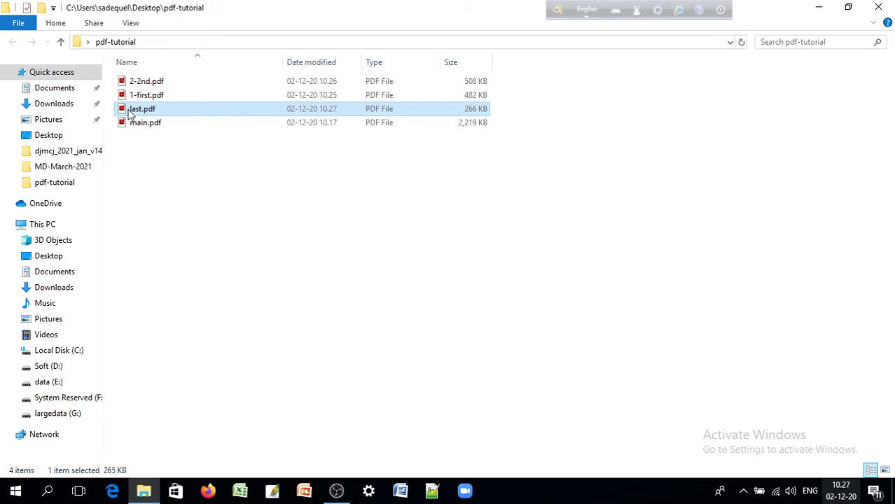
pyautogui.click(130, 114)
pyautogui.press('Home')
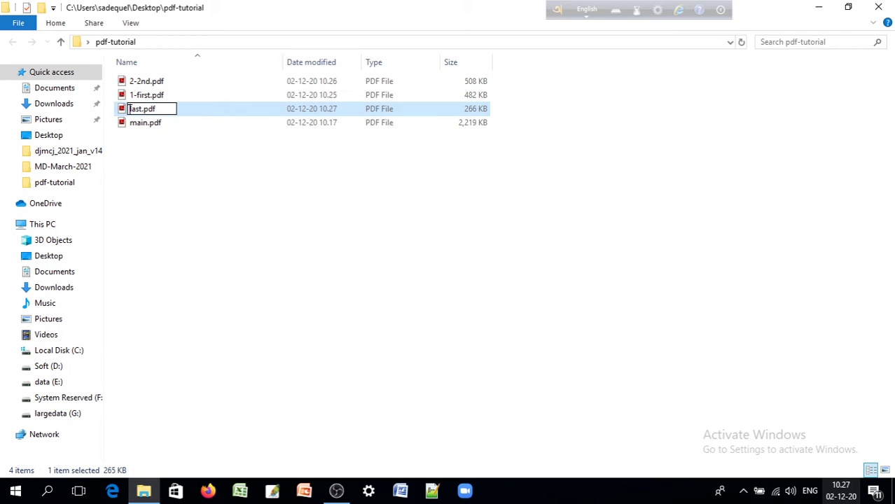
pyautogui.write('3-')
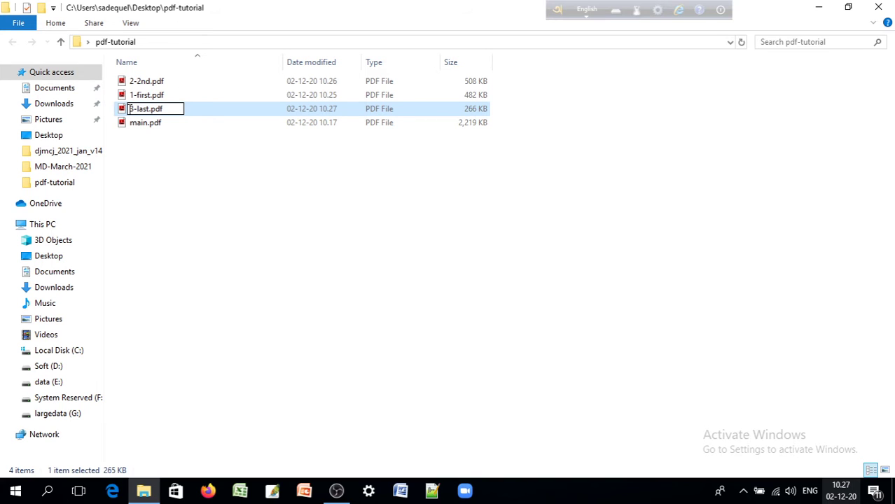
# Rename the file main.pdf as -4main.pdf in the pdf-tutorial folder.
pyautogui.click(132, 144)
pyautogui.click(133, 124)
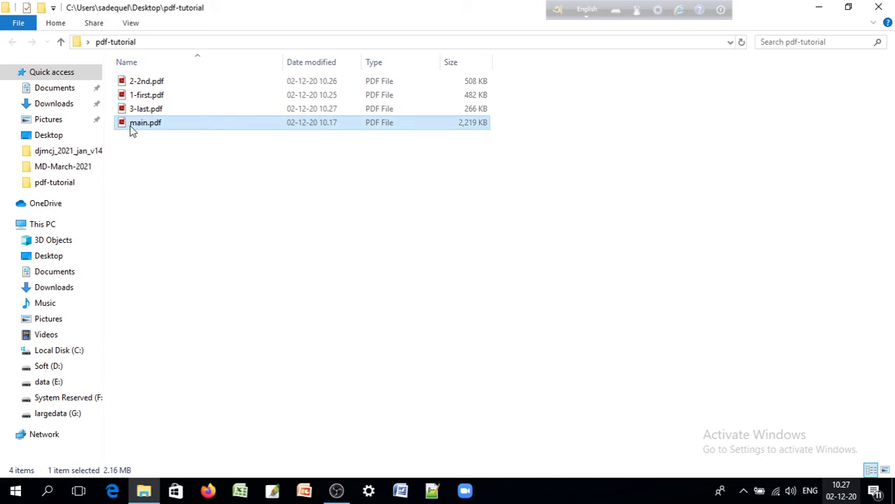
pyautogui.click(133, 125)
pyautogui.click(130, 124)
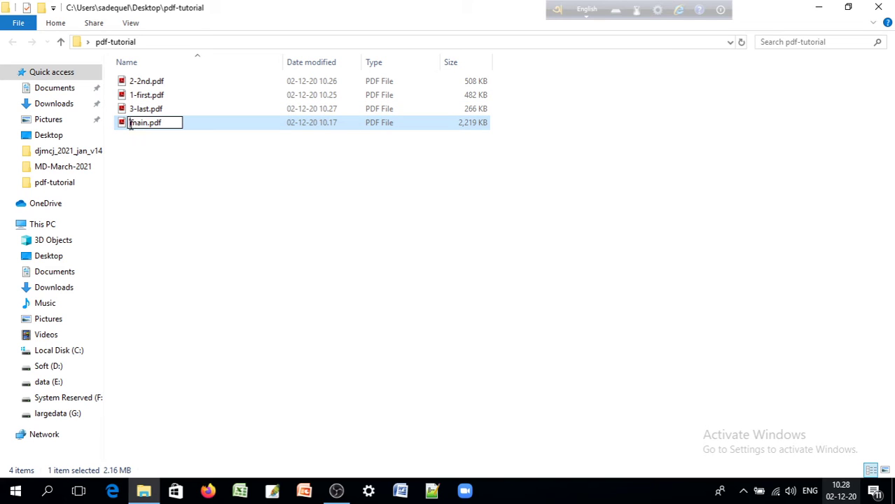
pyautogui.write('1')
pyautogui.write('4')
pyautogui.click(279, 216)
# Refresh the pdf-tutorial folder listing and rename the file -4main.pdf as 4-main.pdf.
pyautogui.rightClick(280, 217)
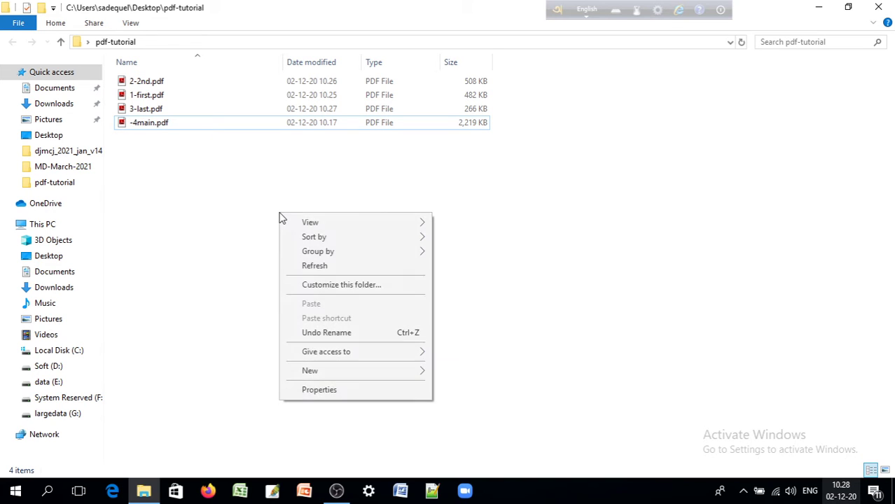
pyautogui.click(302, 266)
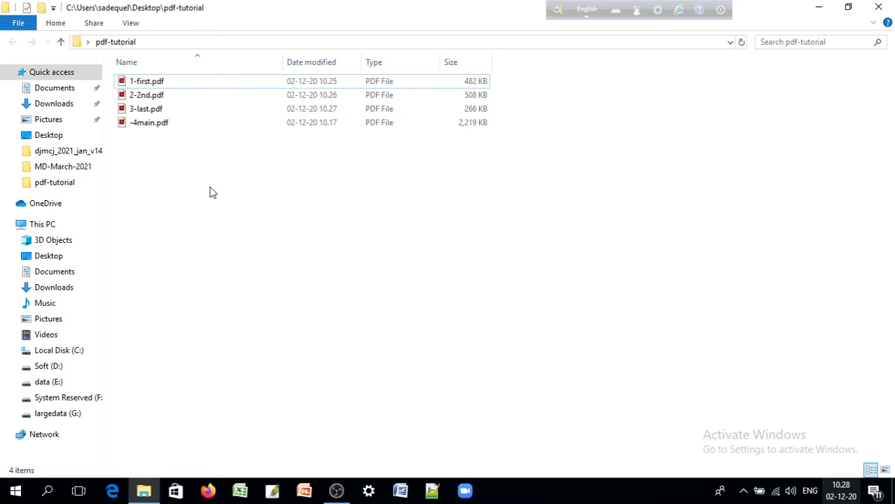
pyautogui.click(136, 127)
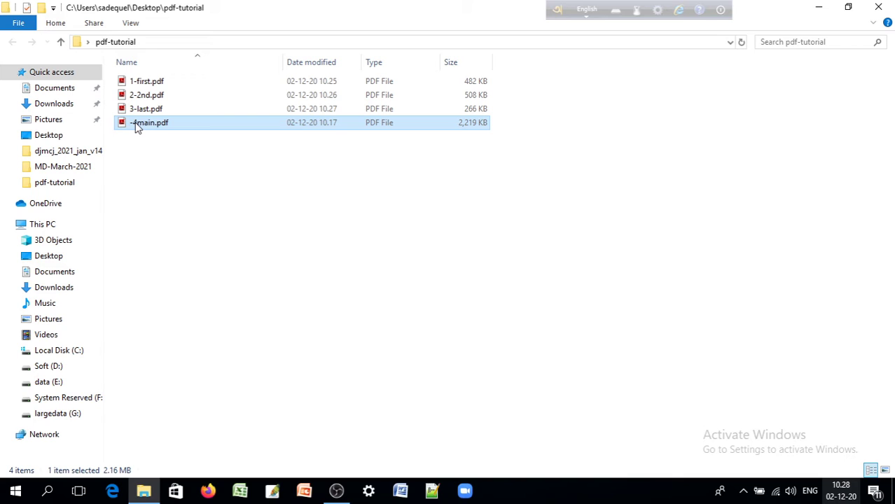
pyautogui.click(138, 125)
pyautogui.click(137, 122)
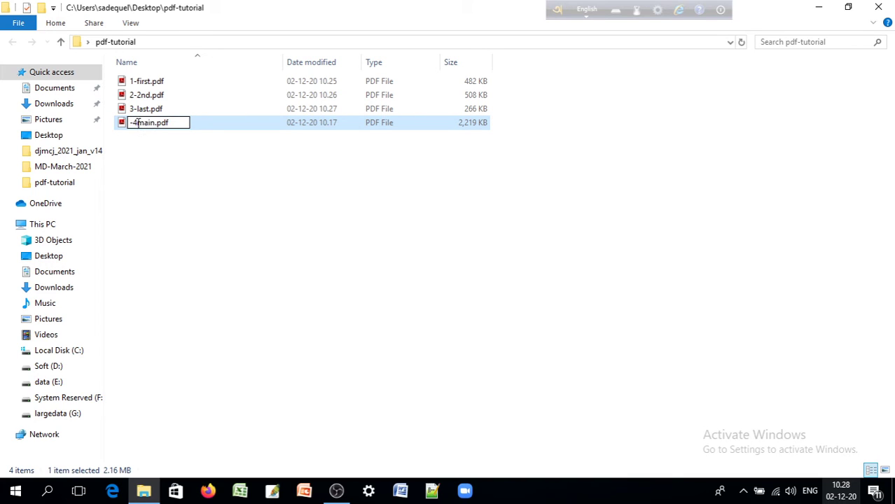
pyautogui.press('BackSpace')
pyautogui.press('BackSpace')
pyautogui.write('4-')
pyautogui.click(193, 208)
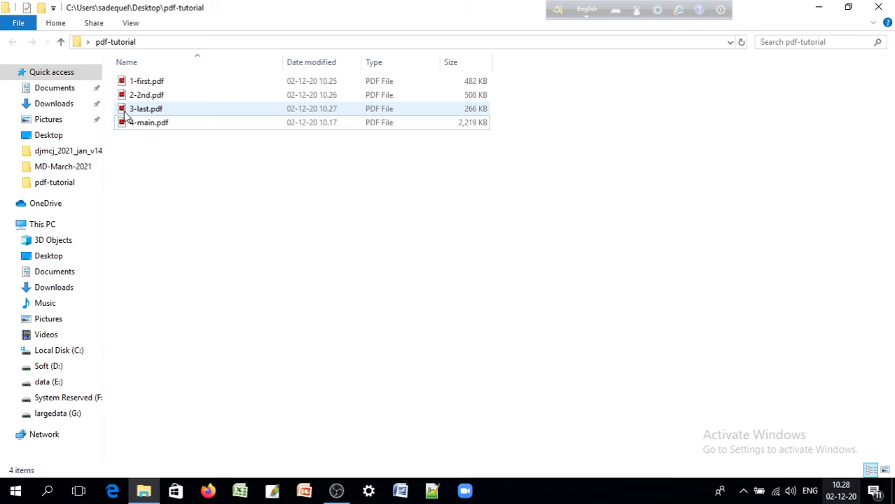
pyautogui.click(819, 12)
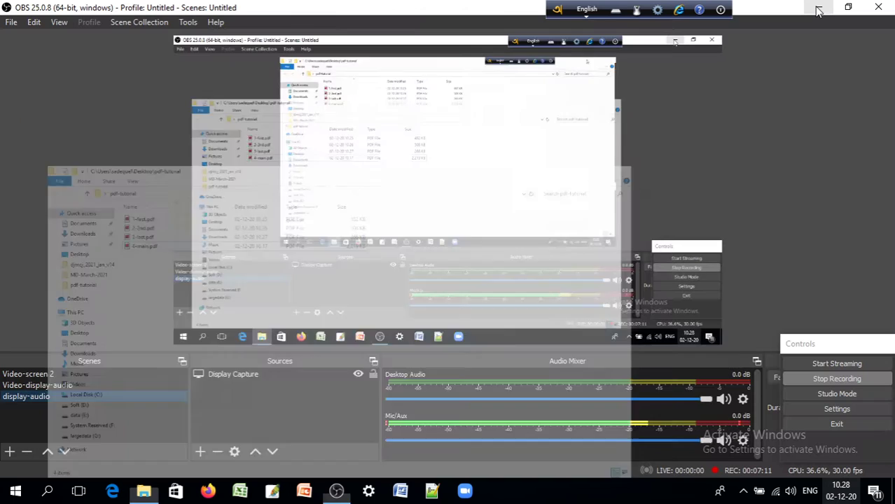
pyautogui.click(818, 9)
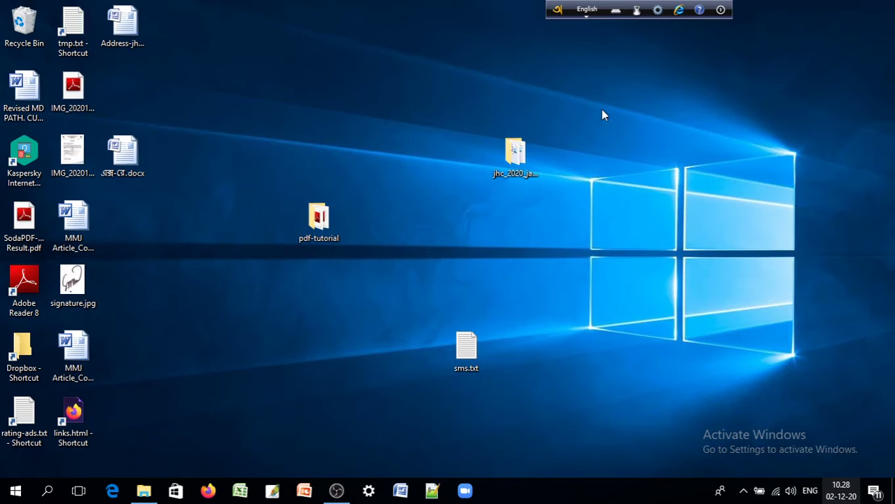
pyautogui.click(206, 495)
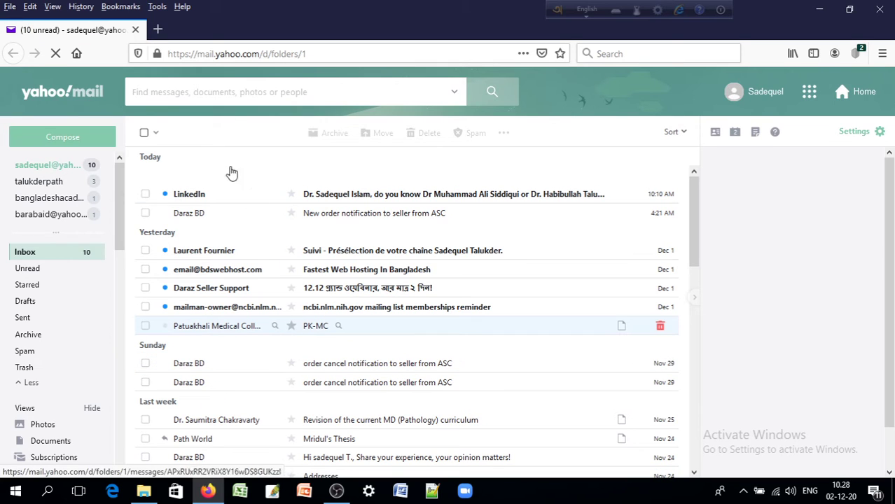
pyautogui.click(157, 29)
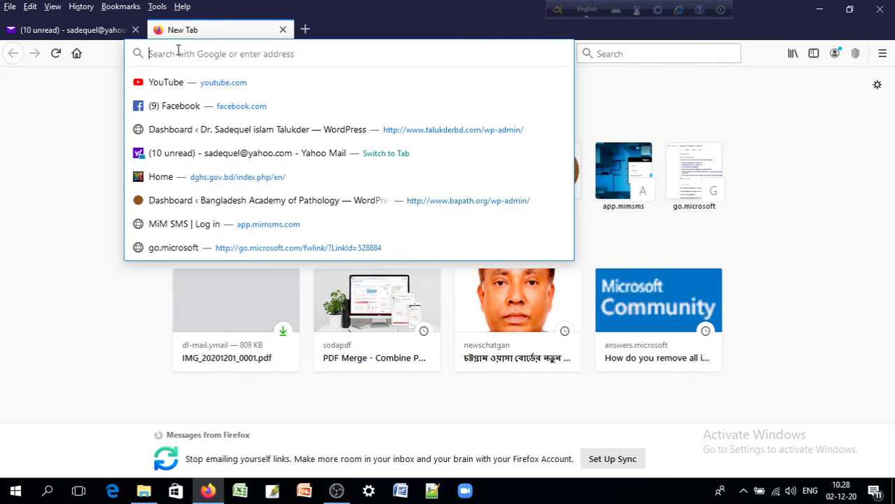
pyautogui.write('www')
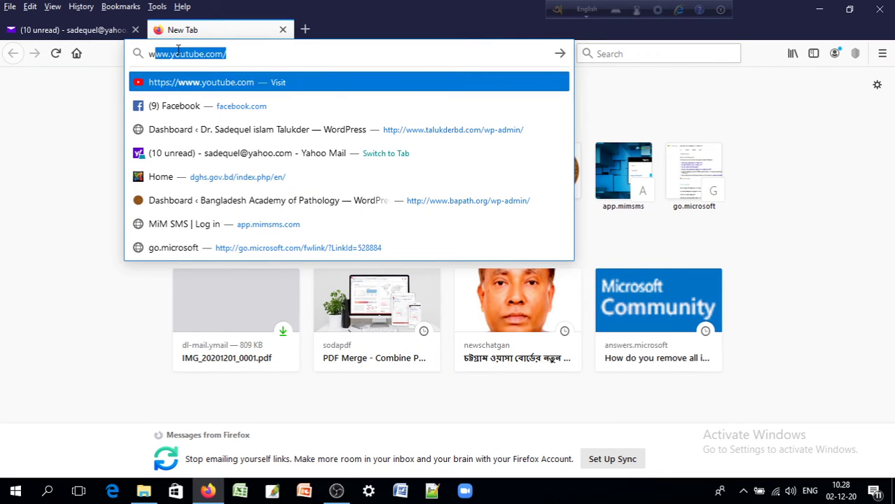
pyautogui.write('.')
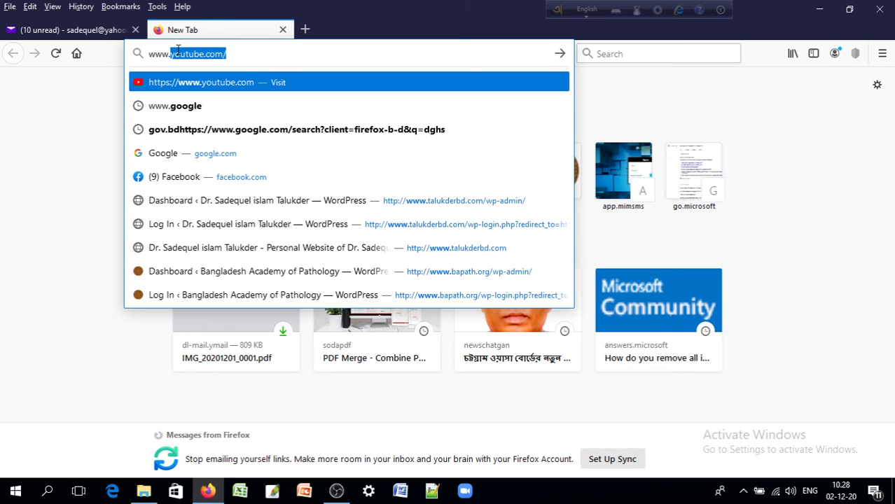
pyautogui.write('talukderbd.')
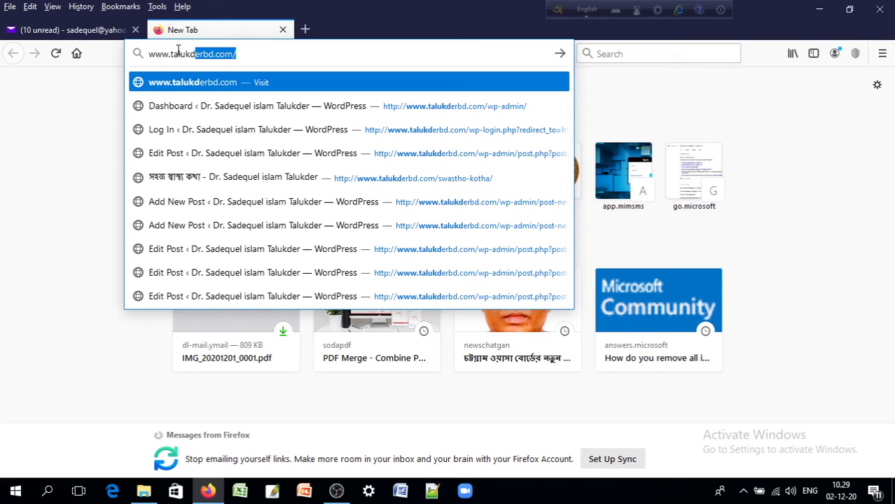
pyautogui.write('com')
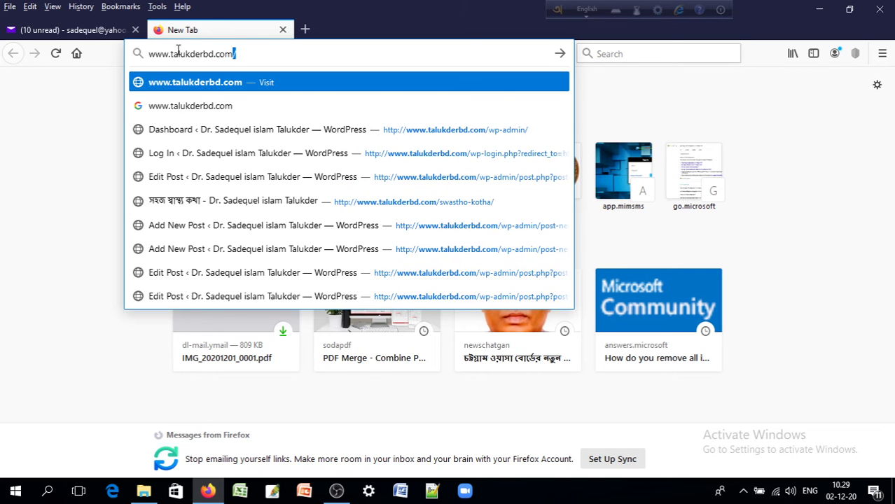
pyautogui.press('Return')
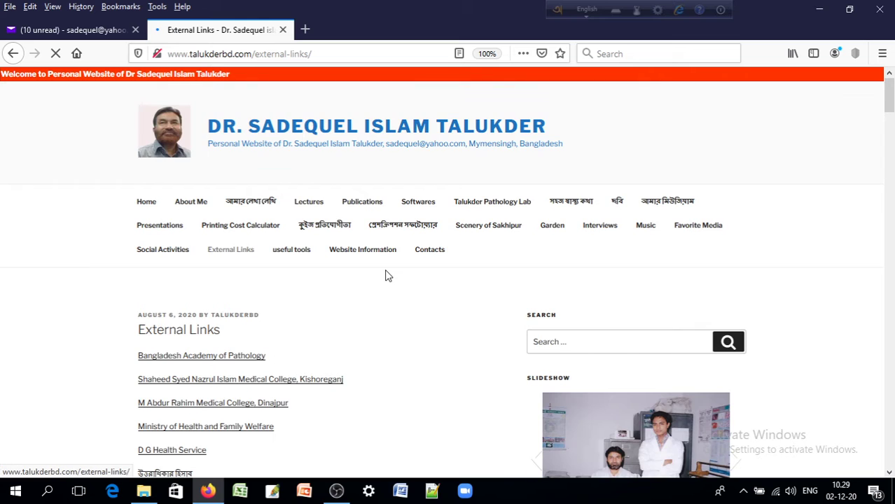
# Follow the Merge PDF link on the External Links page and highlight the address of the Soda PDF merge page.
pyautogui.scroll(-4, 388, 276)
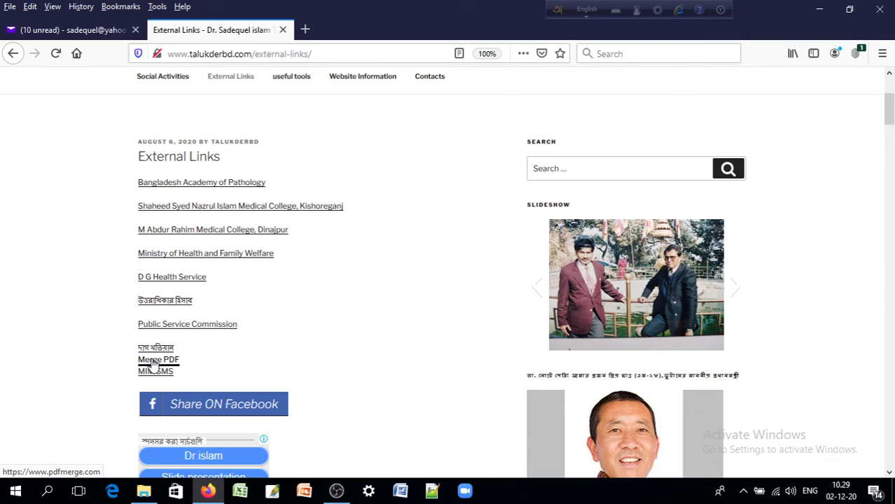
pyautogui.click(153, 362)
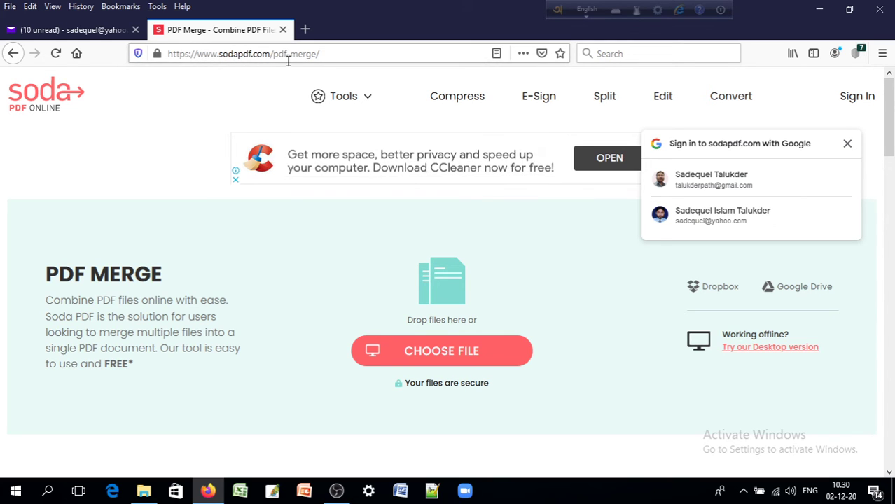
pyautogui.click(169, 55)
pyautogui.moveTo(169, 55); pyautogui.dragTo(322, 54)
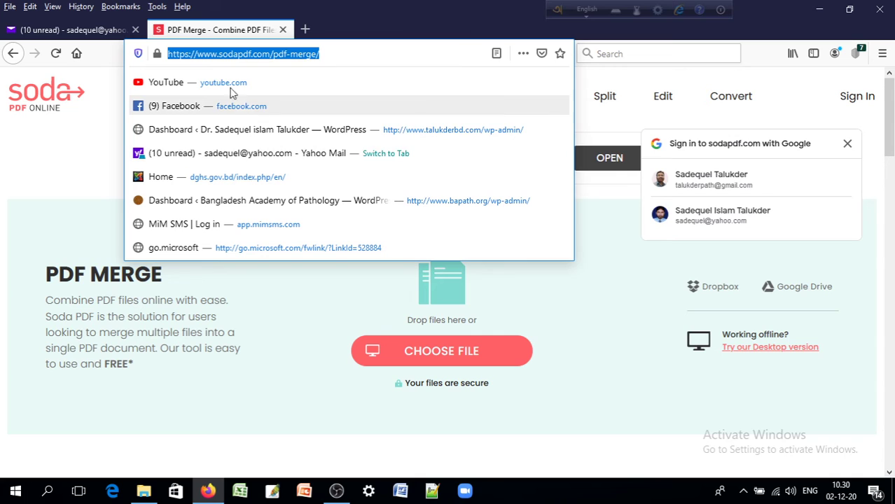
pyautogui.click(317, 59)
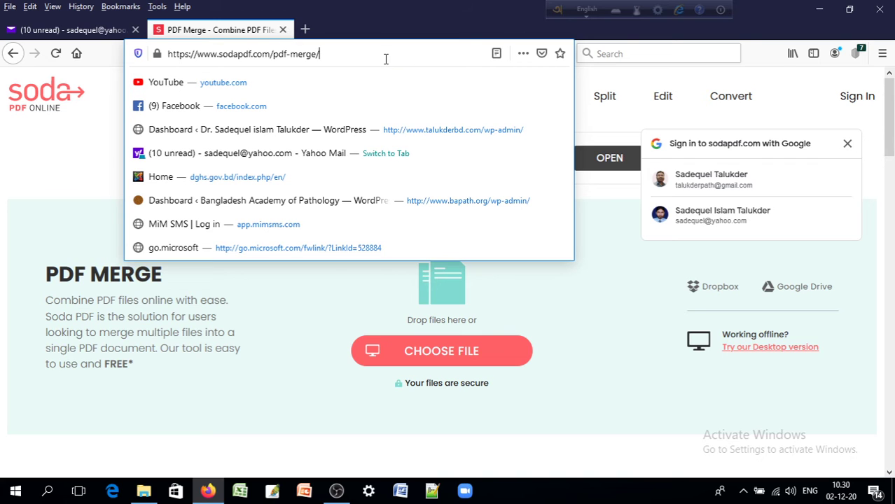
pyautogui.click(65, 181)
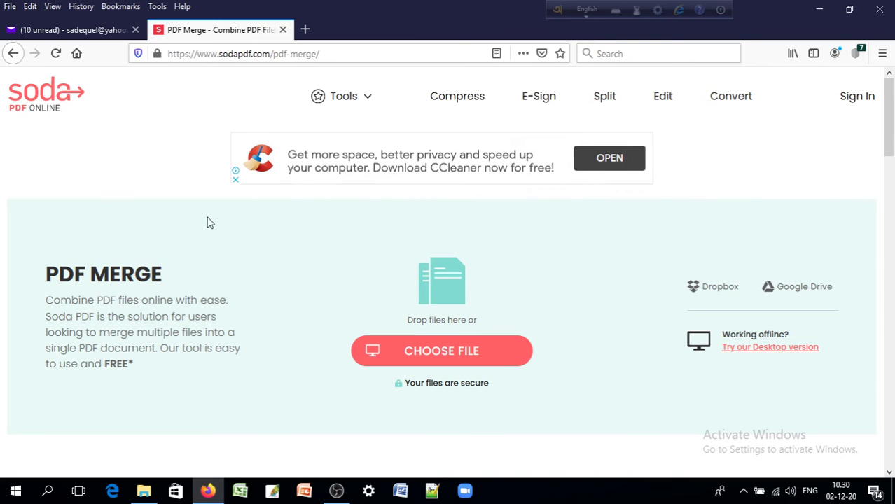
# Upload 1-first.pdf, 2-2nd.pdf and 3-last.pdf from the Desktop's pdf-tutorial folder to the PDF Merge tool.
pyautogui.scroll(-1, 507, 242)
pyautogui.scroll(-1, 515, 252)
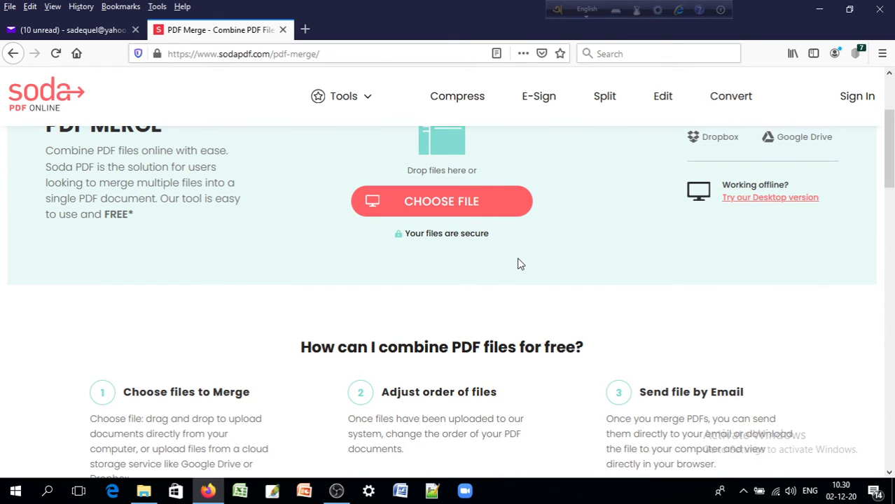
pyautogui.click(431, 204)
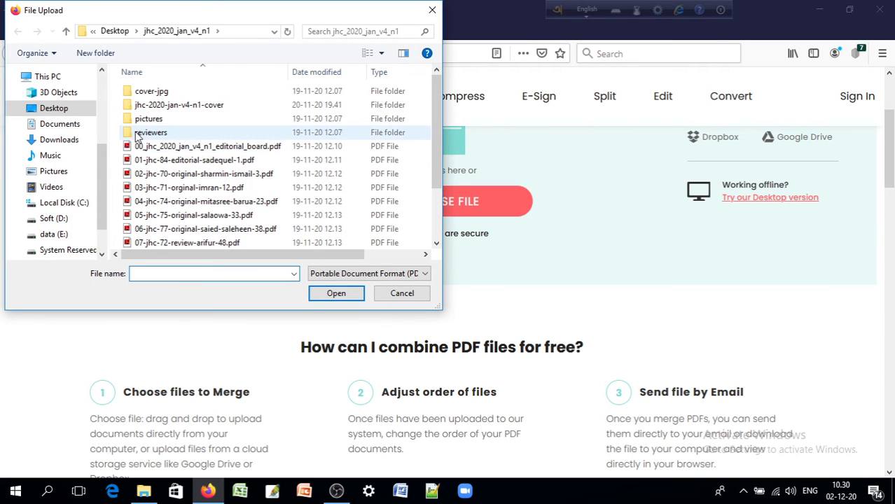
pyautogui.click(60, 109)
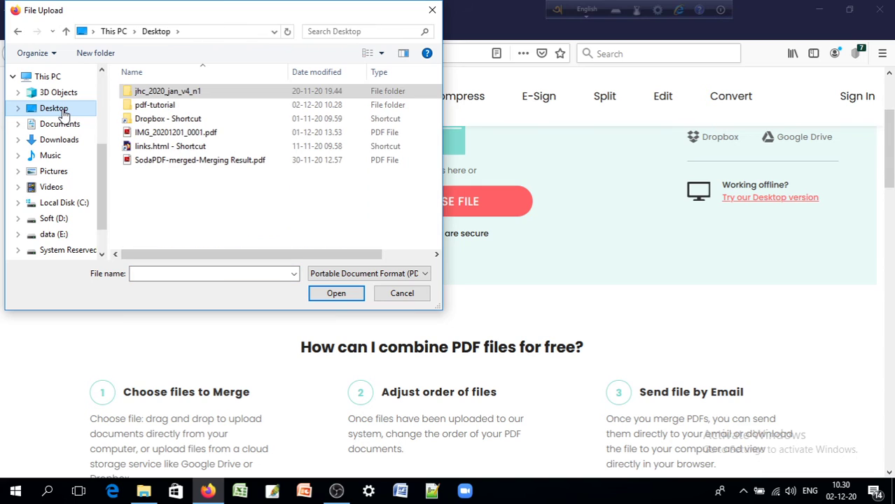
pyautogui.doubleClick(130, 106)
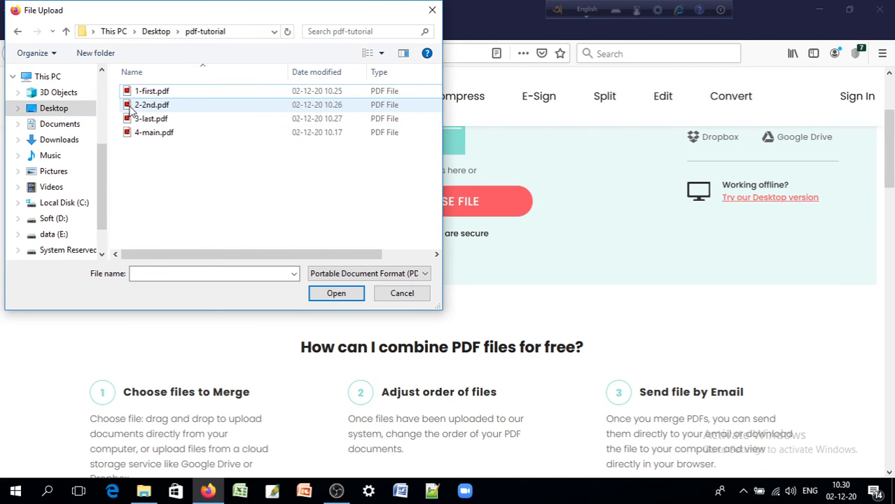
pyautogui.click(132, 91)
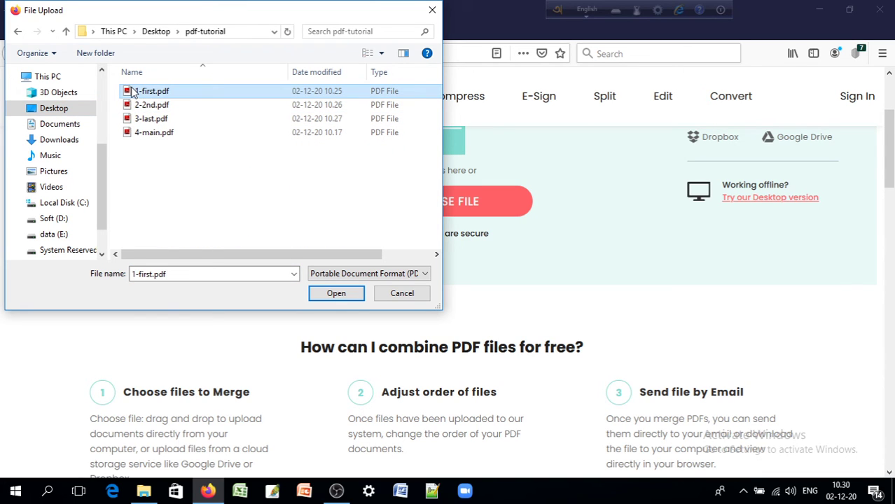
pyautogui.keyDown('ctrl'); pyautogui.click(133, 105); pyautogui.keyUp('ctrl')
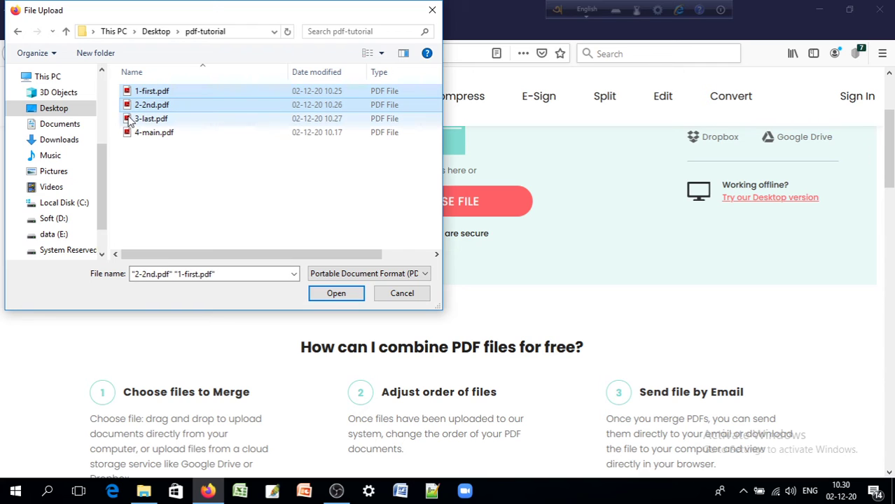
pyautogui.keyDown('ctrl'); pyautogui.click(130, 121); pyautogui.keyUp('ctrl')
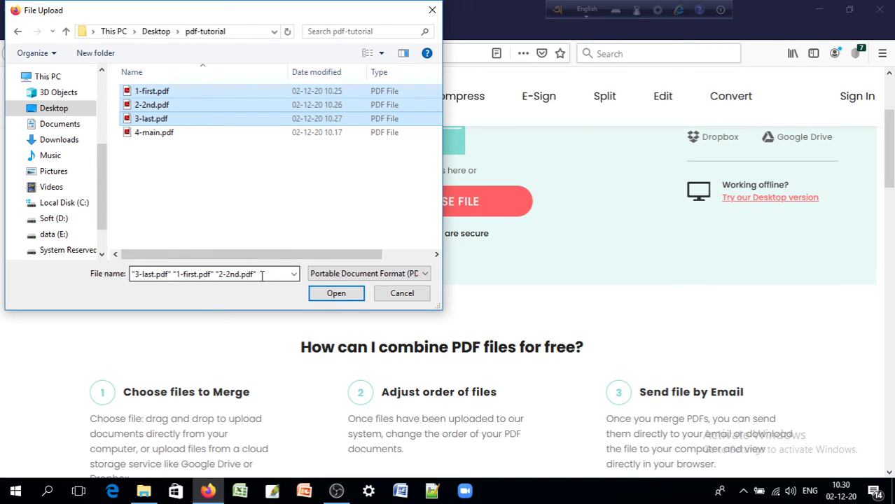
pyautogui.click(335, 294)
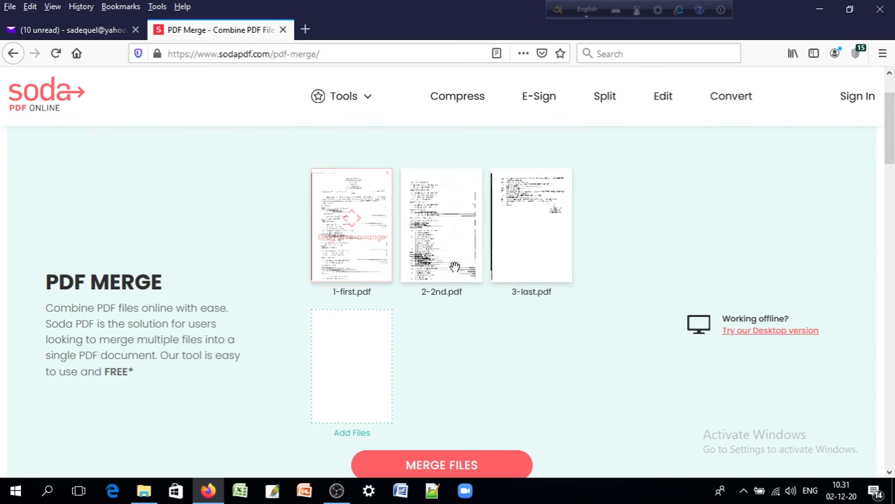
# Merge the uploaded PDFs and download the result with the Save File option.
pyautogui.scroll(-3, 605, 356)
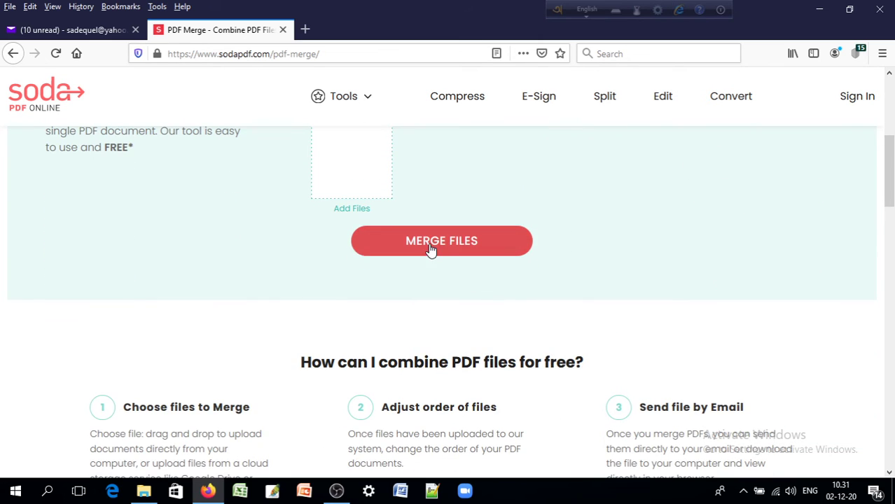
pyautogui.click(431, 245)
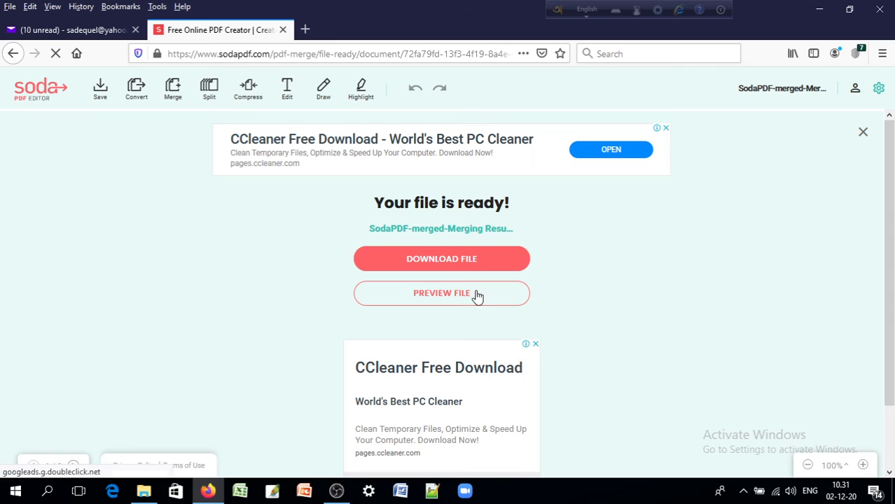
pyautogui.click(443, 265)
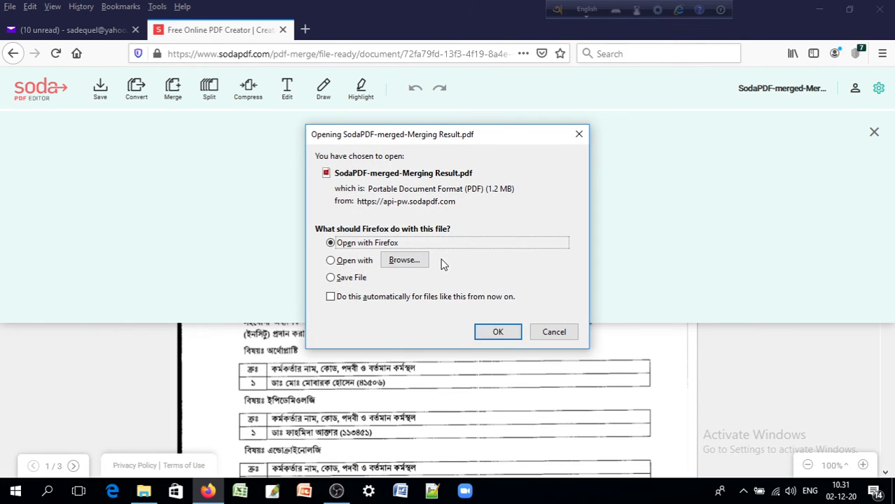
pyautogui.click(331, 279)
pyautogui.click(480, 334)
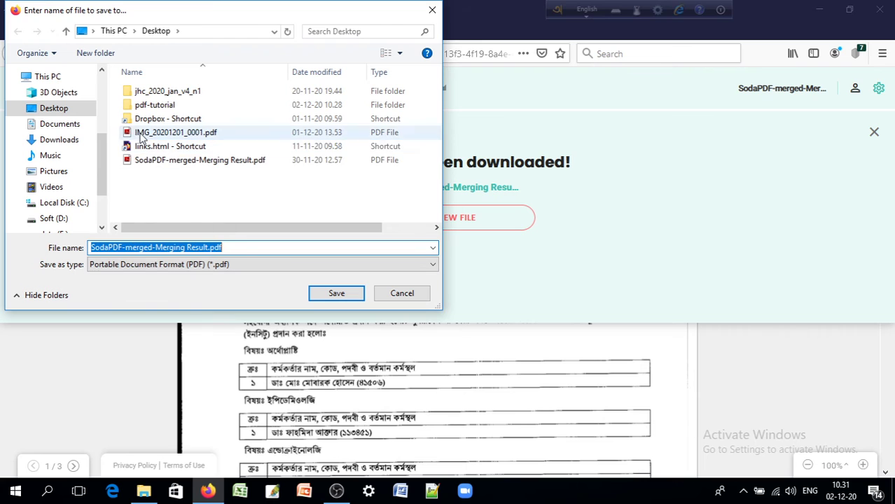
# Save the merged PDF in the pdf-tutorial folder under the name merged-file.pdf.
pyautogui.doubleClick(156, 105)
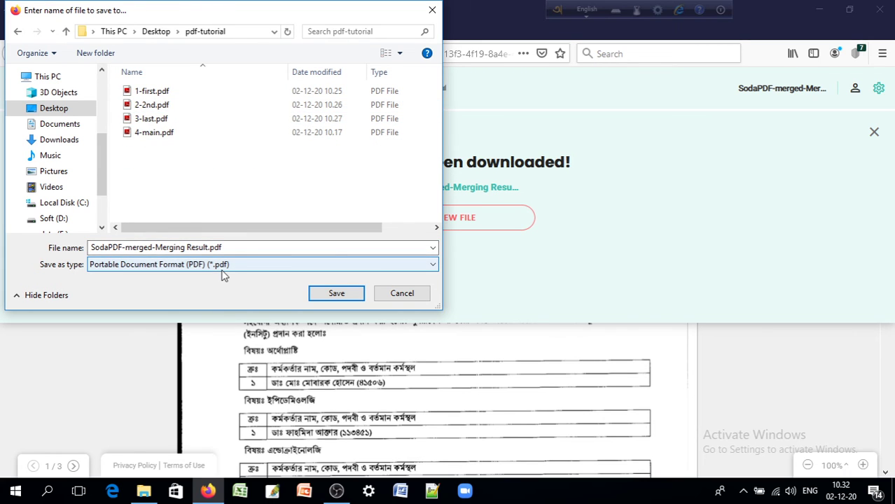
pyautogui.click(208, 249)
pyautogui.hotkey('ctrl', 'a')
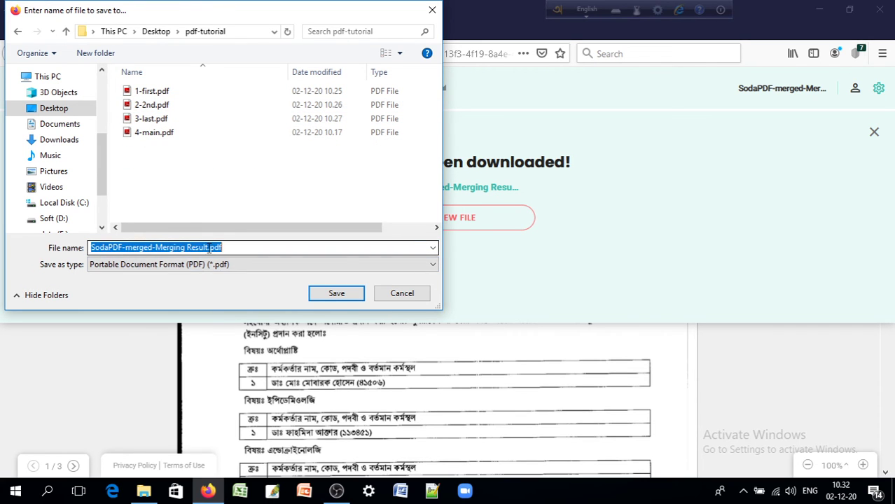
pyautogui.click(208, 249)
pyautogui.press('BackSpace')
pyautogui.press('BackSpace')
pyautogui.press('BackSpace')
pyautogui.press('BackSpace')
pyautogui.press('BackSpace')
pyautogui.press('BackSpace')
pyautogui.press('BackSpace')
pyautogui.press('BackSpace')
pyautogui.press('BackSpace')
pyautogui.press('BackSpace')
pyautogui.press('BackSpace')
pyautogui.press('BackSpace')
pyautogui.press('BackSpace')
pyautogui.press('BackSpace')
pyautogui.press('BackSpace')
pyautogui.press('BackSpace')
pyautogui.press('BackSpace')
pyautogui.press('BackSpace')
pyautogui.press('BackSpace')
pyautogui.press('BackSpace')
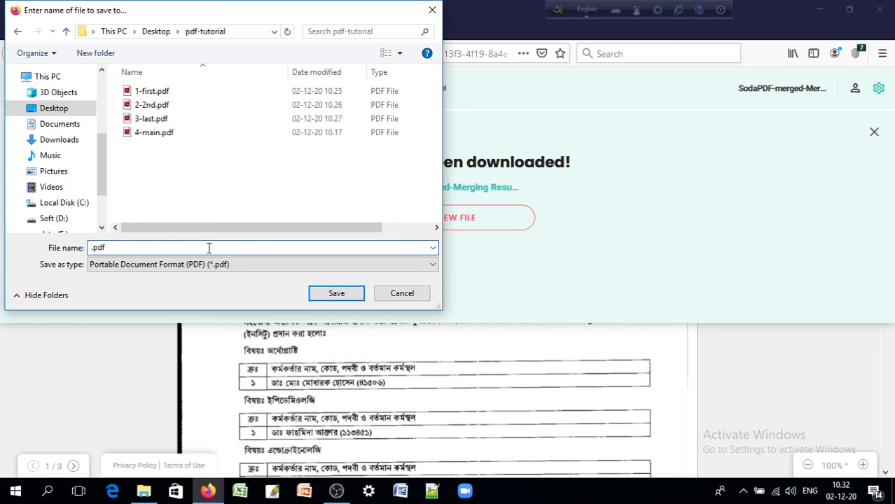
pyautogui.write('merged-file')
pyautogui.click(337, 293)
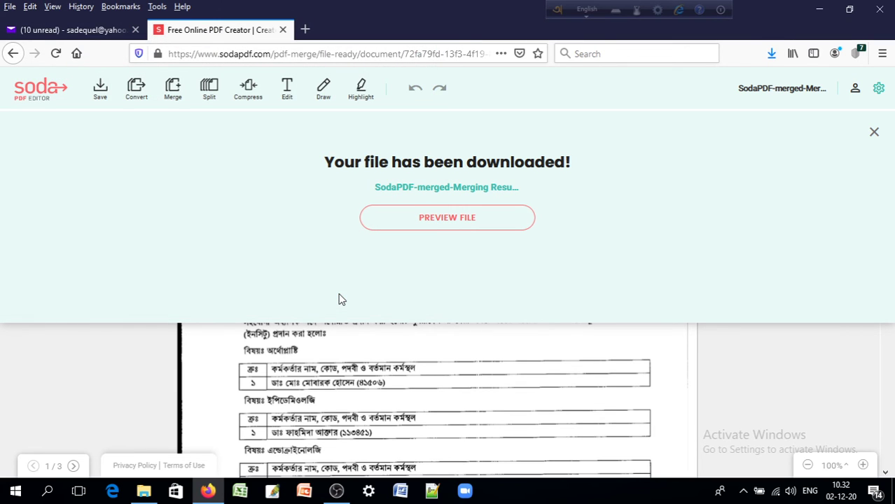
# Check the browser's downloads and open merged-file.pdf from the pdf-tutorial folder.
pyautogui.click(771, 54)
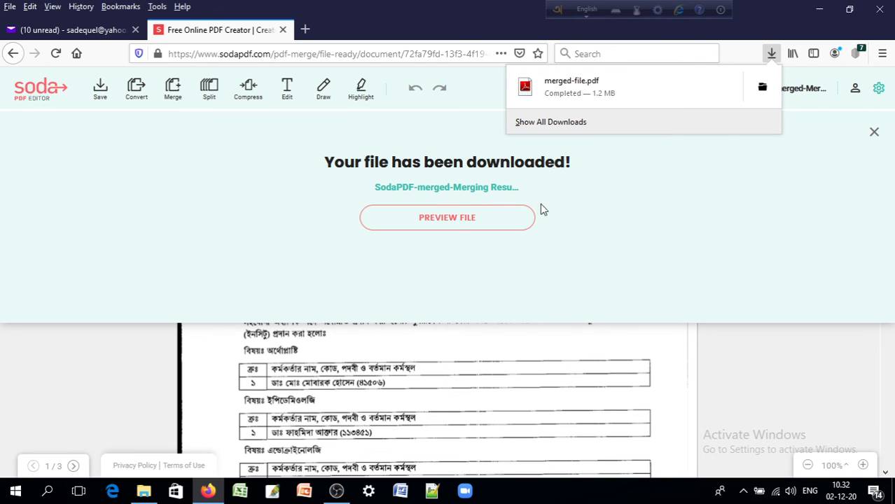
pyautogui.click(143, 493)
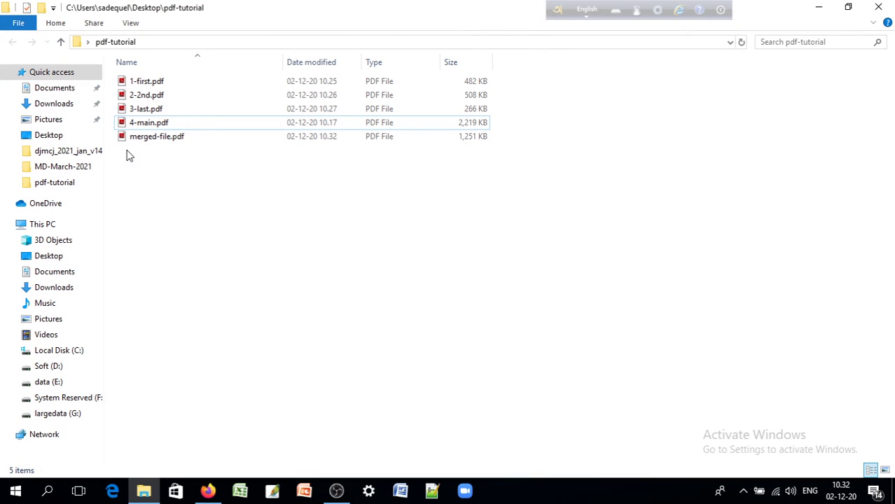
pyautogui.click(125, 141)
pyautogui.doubleClick(125, 139)
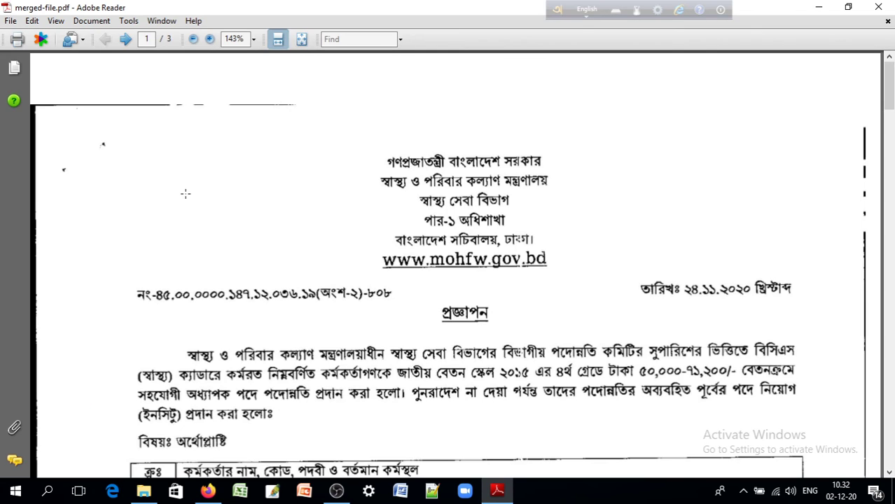
# Fit whole pages of the merged PDF in view, review pages 1 to 3, and minimize the document.
pyautogui.click(302, 39)
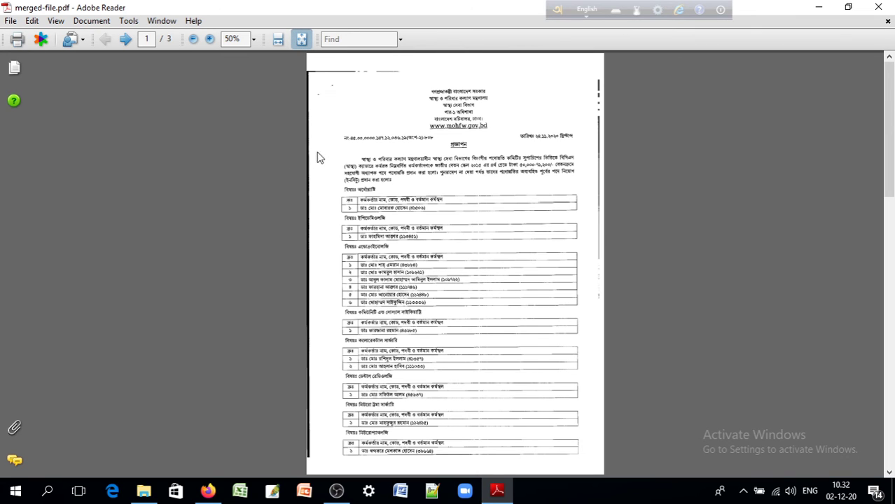
pyautogui.click(129, 40)
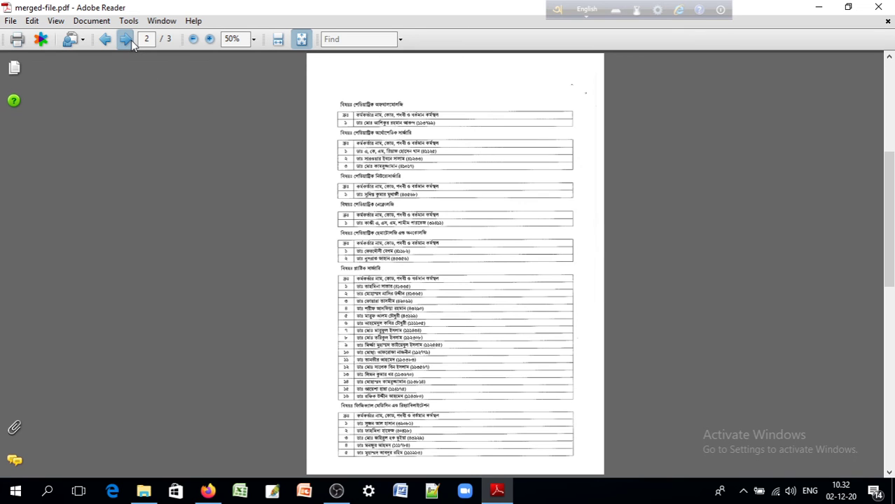
pyautogui.click(126, 40)
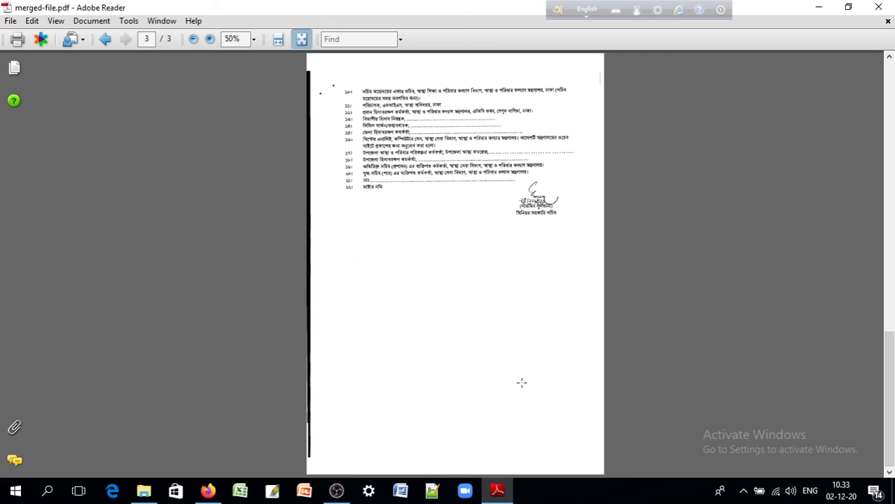
pyautogui.click(821, 11)
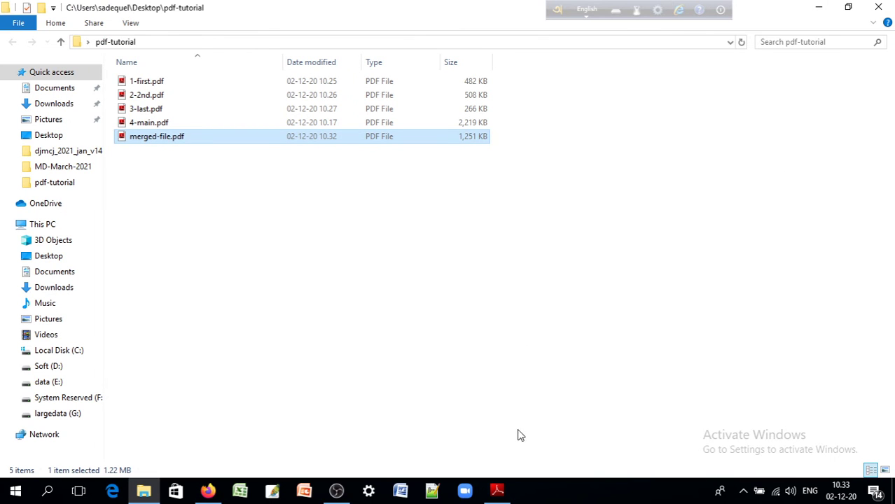
# Switch to OBS and activate the Video-display-audio scene.
pyautogui.click(368, 493)
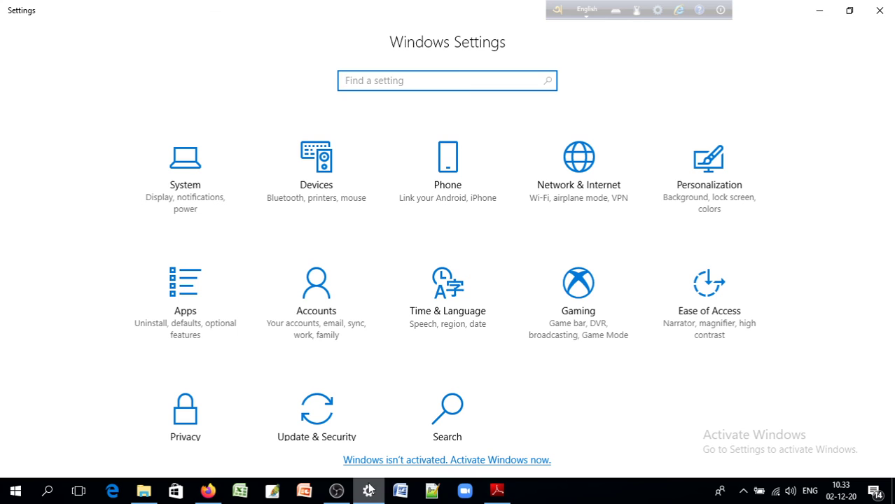
pyautogui.click(880, 10)
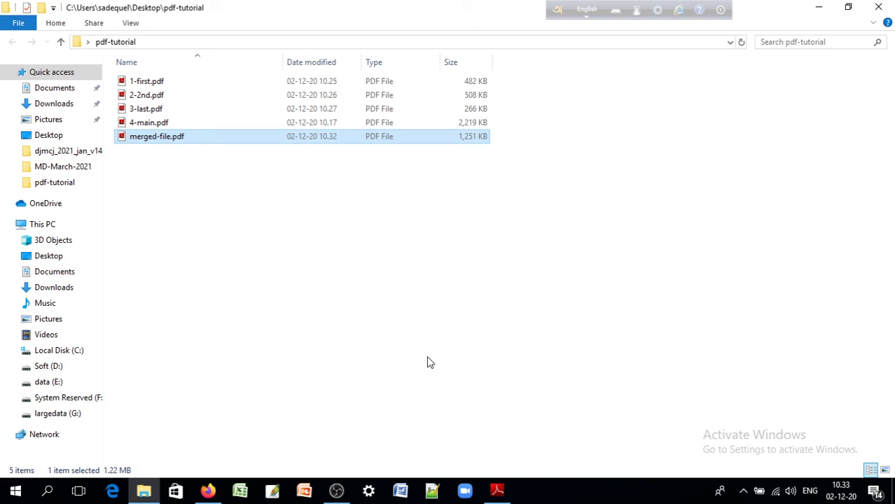
pyautogui.moveTo(335, 496)
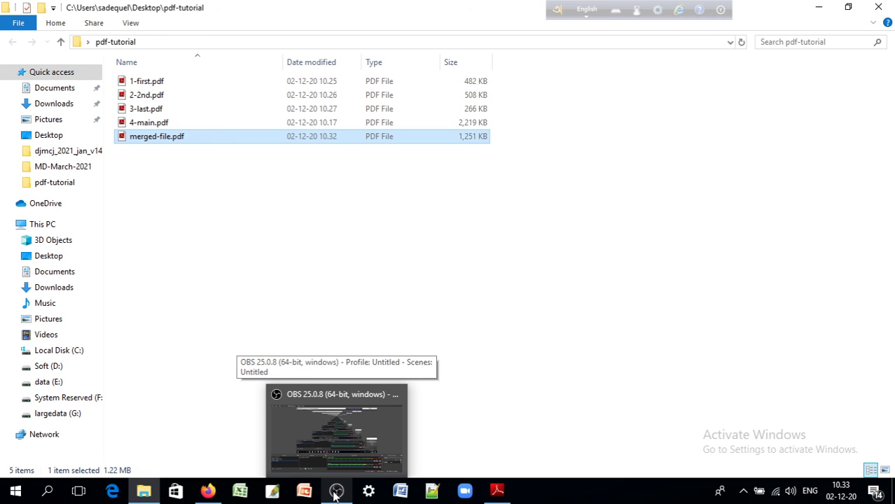
pyautogui.click(335, 495)
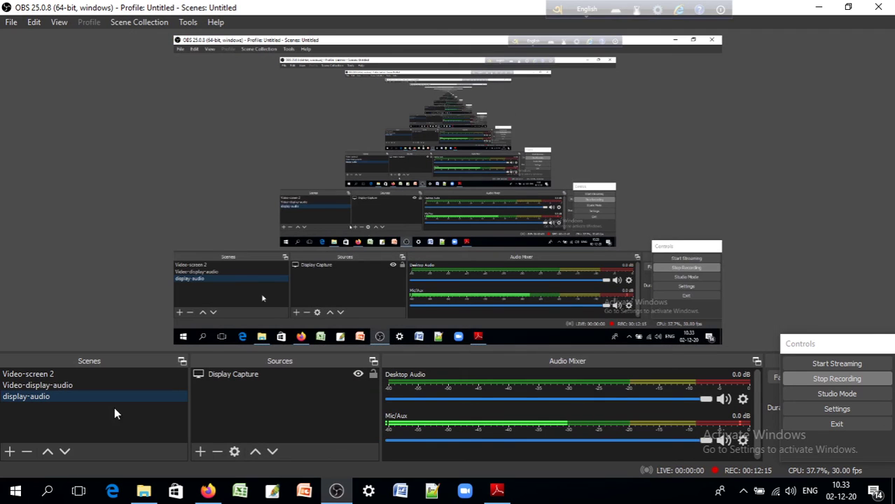
pyautogui.click(57, 386)
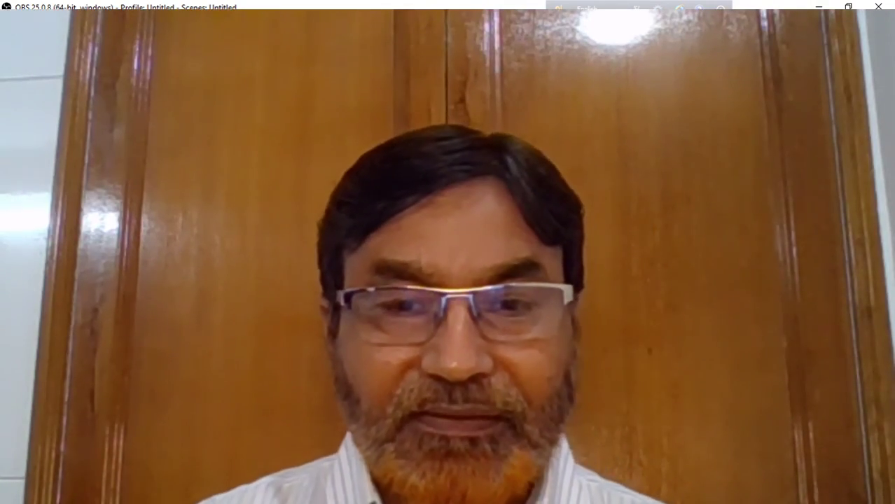